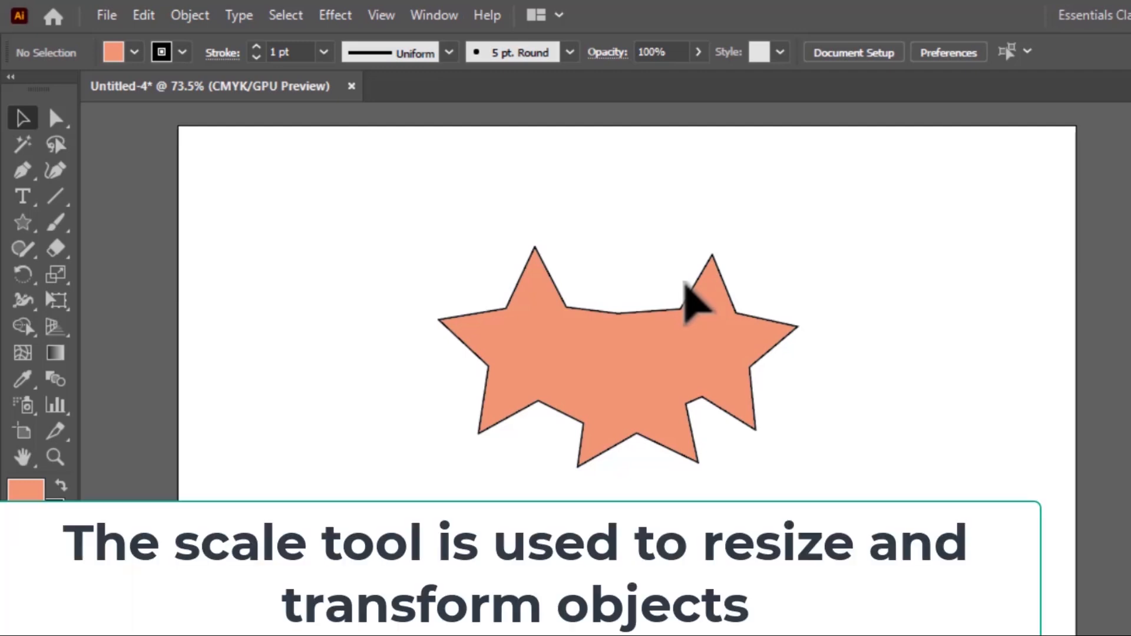
- Move the merged star shape slightly up and to the left on the artboard
{"action": "left_click_drag", "start_coordinate": [646, 383], "coordinate": [595, 345]}
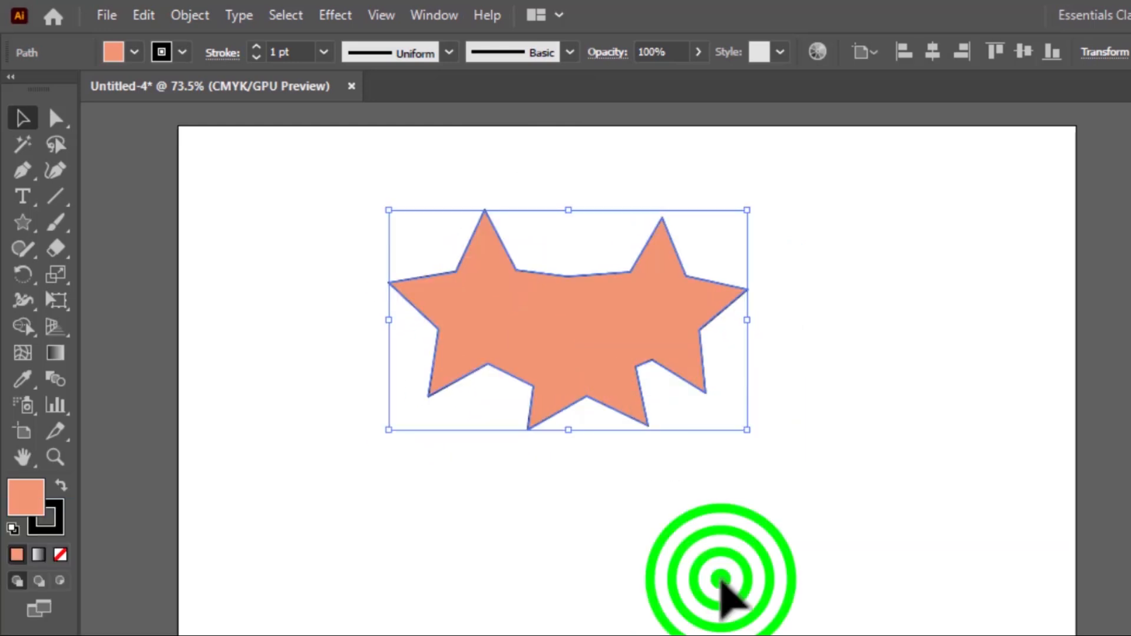
{"action": "left_click", "coordinate": [721, 579]}
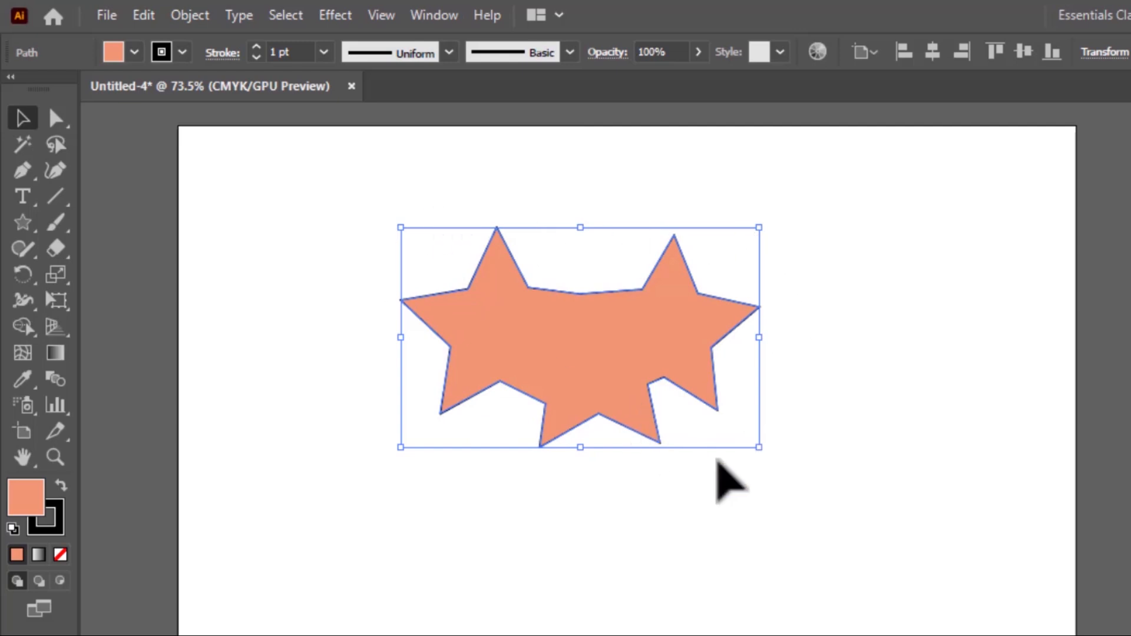
- Try to resize the star shape freely from its lower-right corner without keeping its proportions, and undo it
{"action": "left_click_drag", "start_coordinate": [760, 448], "coordinate": [713, 370]}
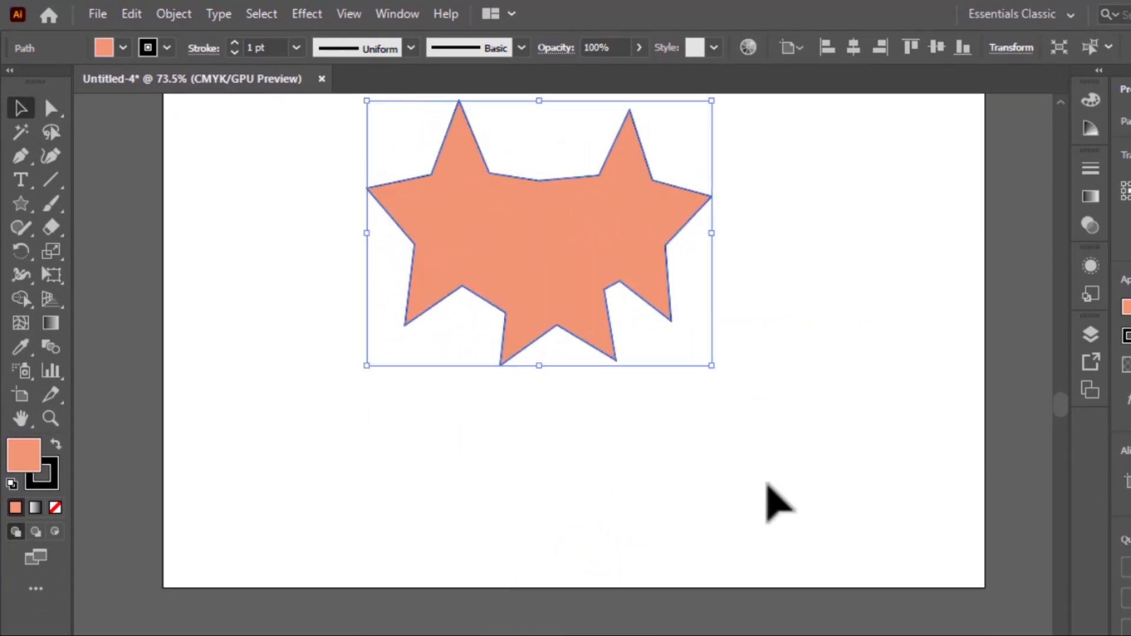
{"action": "scroll", "coordinate": [769, 485], "scroll_direction": "up", "scroll_amount": 1}
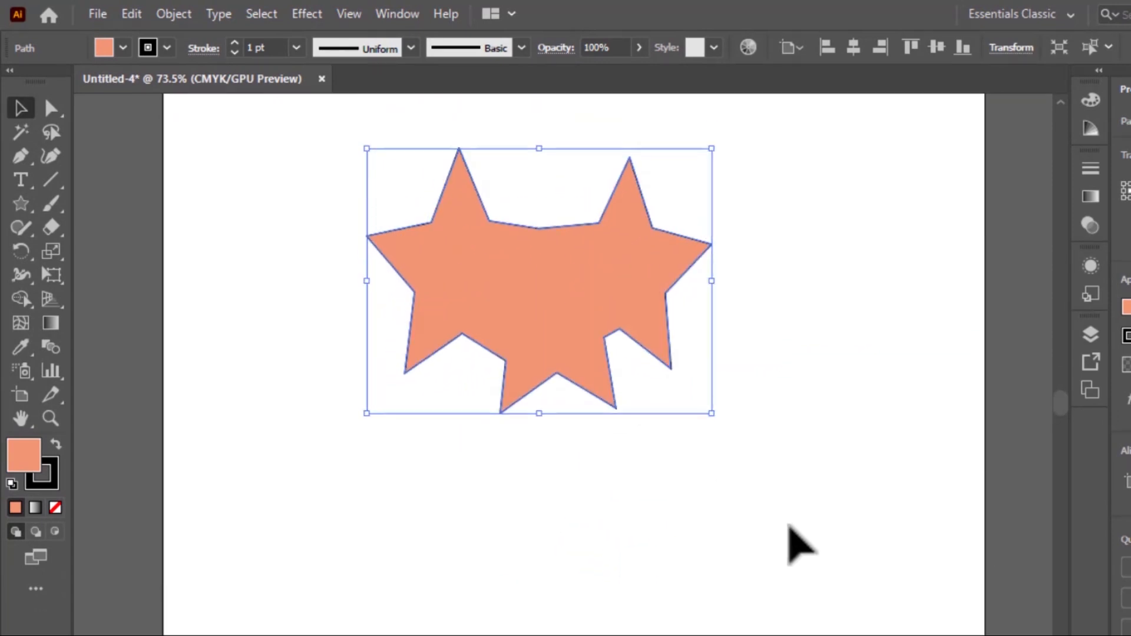
{"action": "key", "text": "ctrl+z"}
{"action": "scroll", "coordinate": [876, 476], "scroll_direction": "up", "scroll_amount": 1}
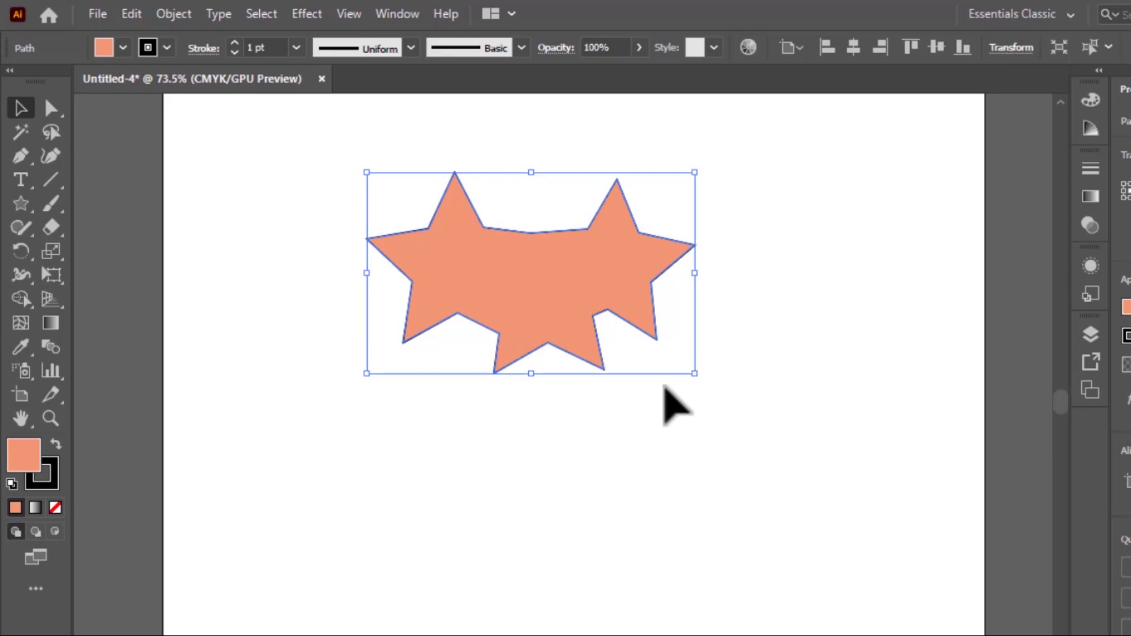
- Enlarge the star shape proportionally from its lower-right corner, keeping its upper-left corner fixed
{"action": "left_click_drag", "start_coordinate": [696, 375], "coordinate": [763, 461]}
{"action": "left_click", "coordinate": [861, 465]}
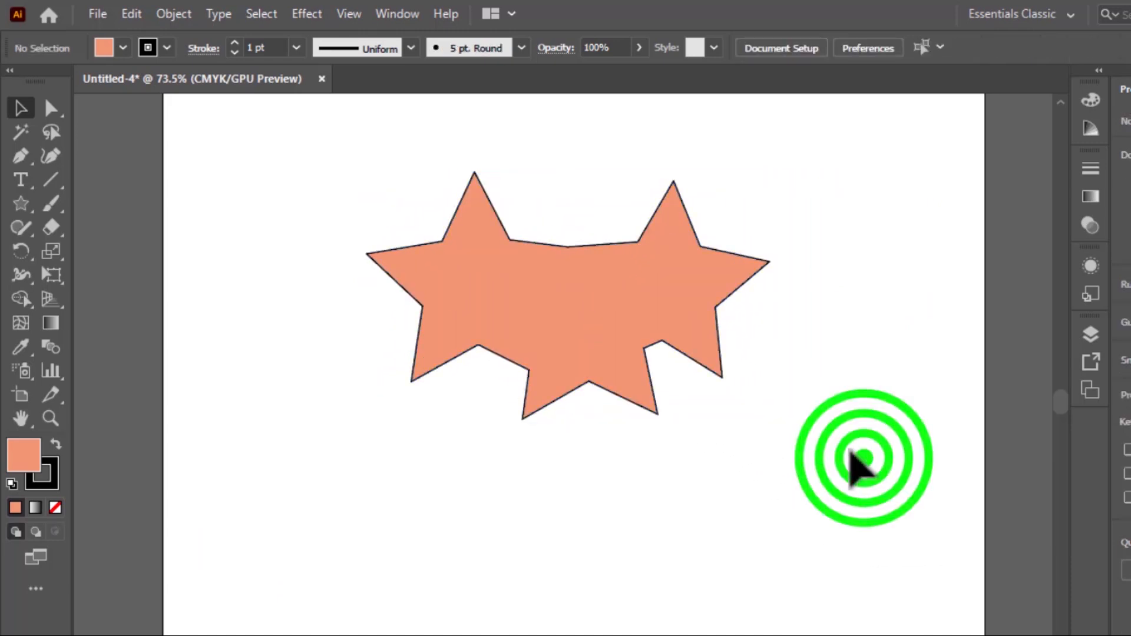
{"action": "left_click", "coordinate": [671, 328]}
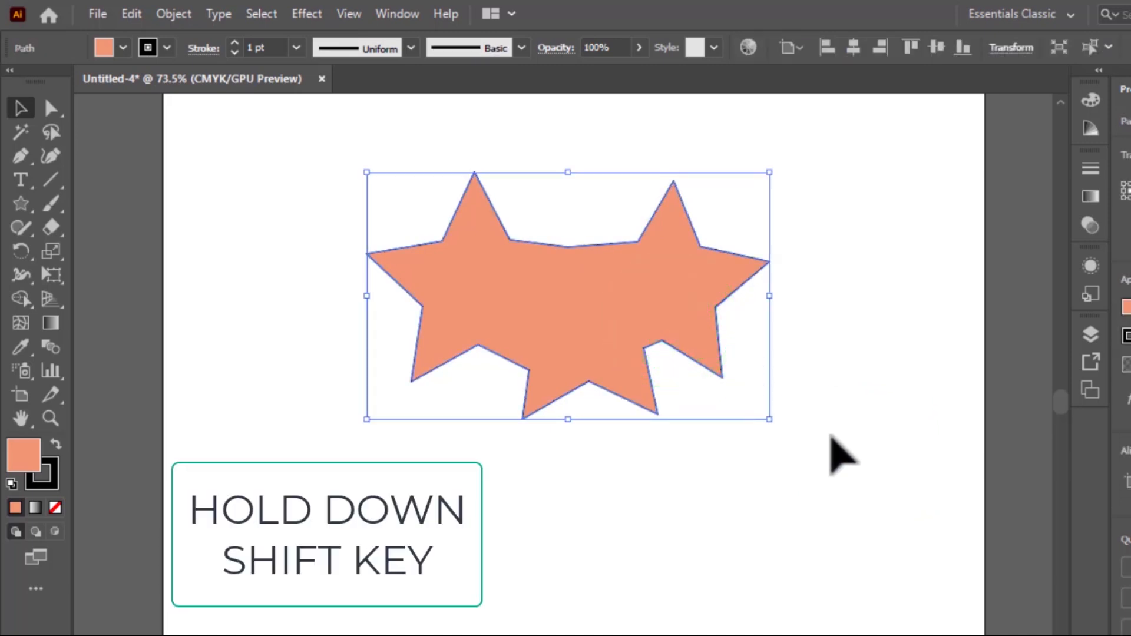
{"action": "left_click_drag", "start_coordinate": [770, 419], "coordinate": [741, 502]}
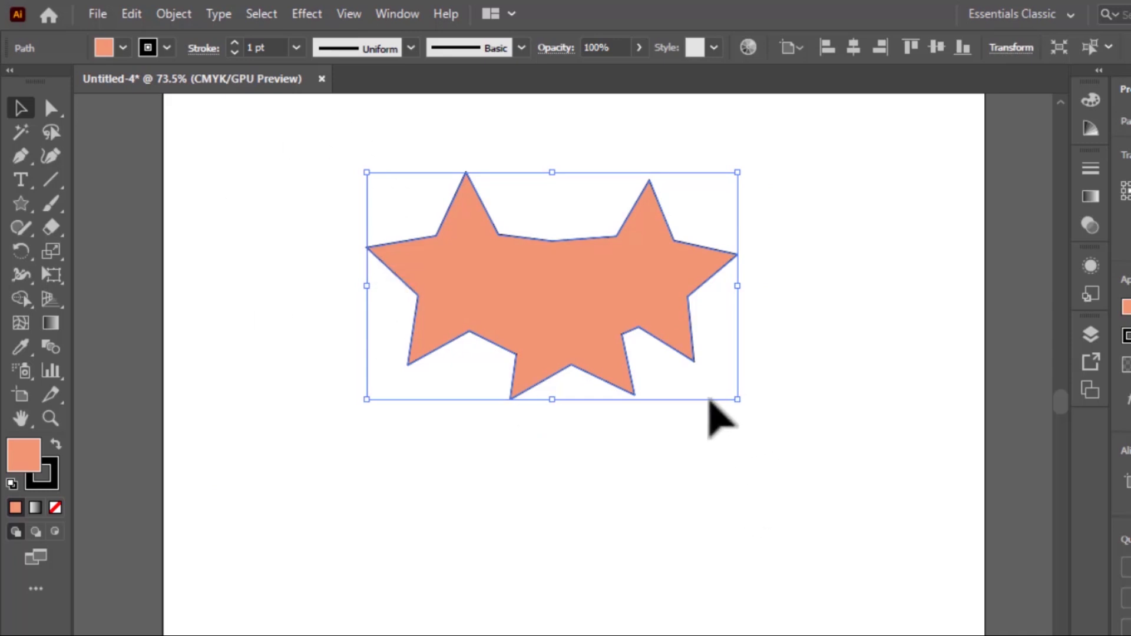
{"action": "left_click_drag", "start_coordinate": [738, 400], "coordinate": [861, 566]}
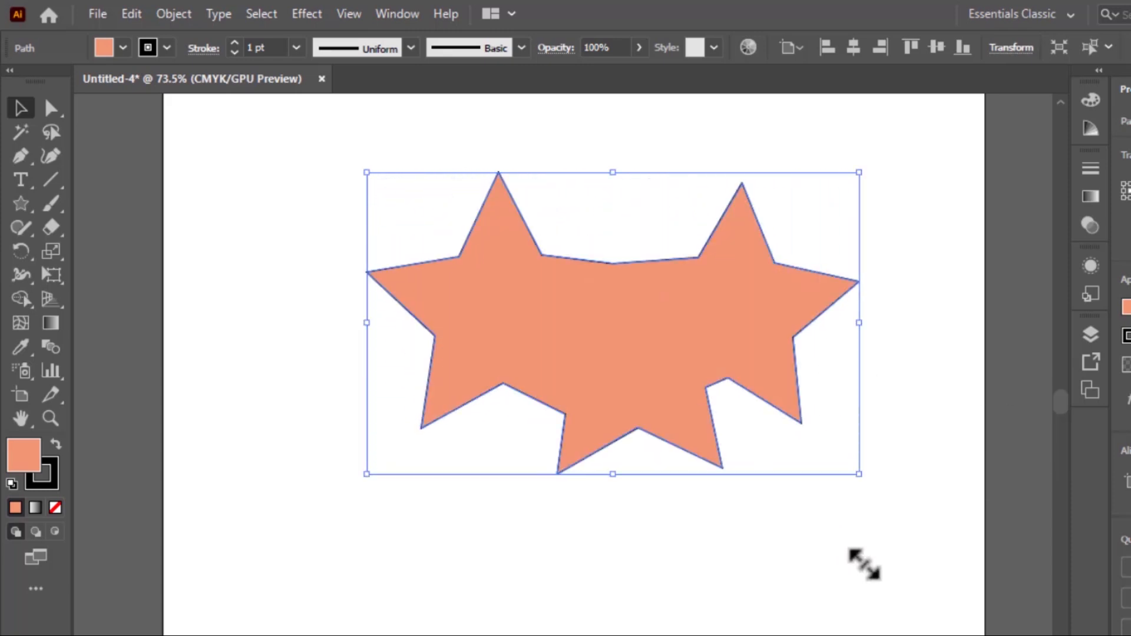
{"action": "left_click", "coordinate": [787, 535]}
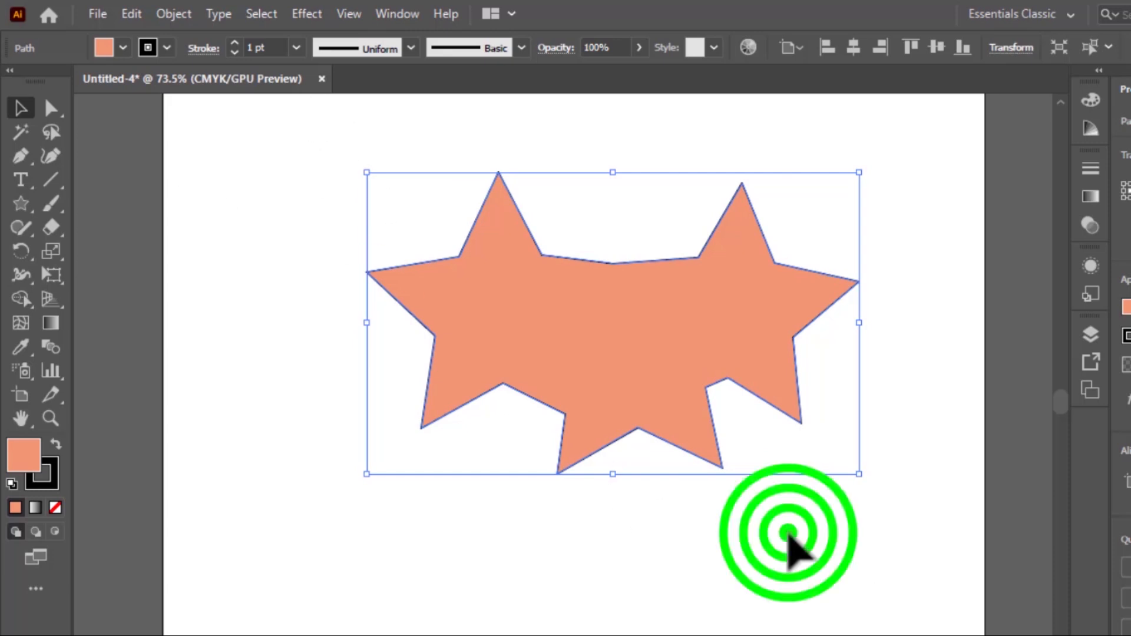
{"action": "left_click", "coordinate": [593, 323]}
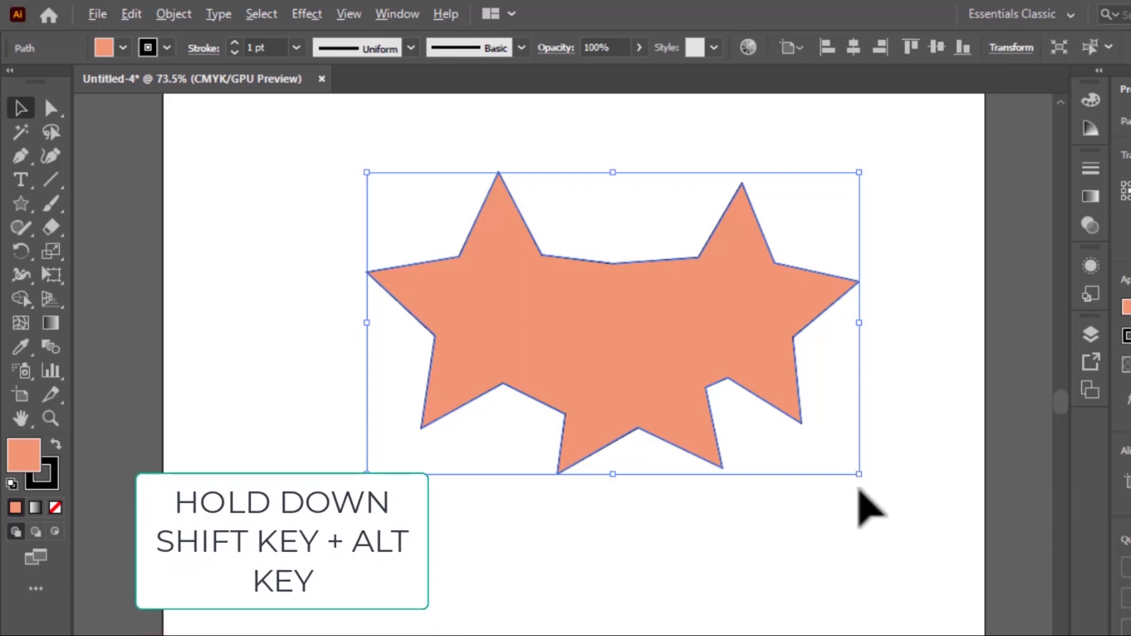
- Try to shrink the star shape proportionally toward its centre, and undo the reduction
{"action": "left_click_drag", "start_coordinate": [860, 473], "coordinate": [648, 349]}
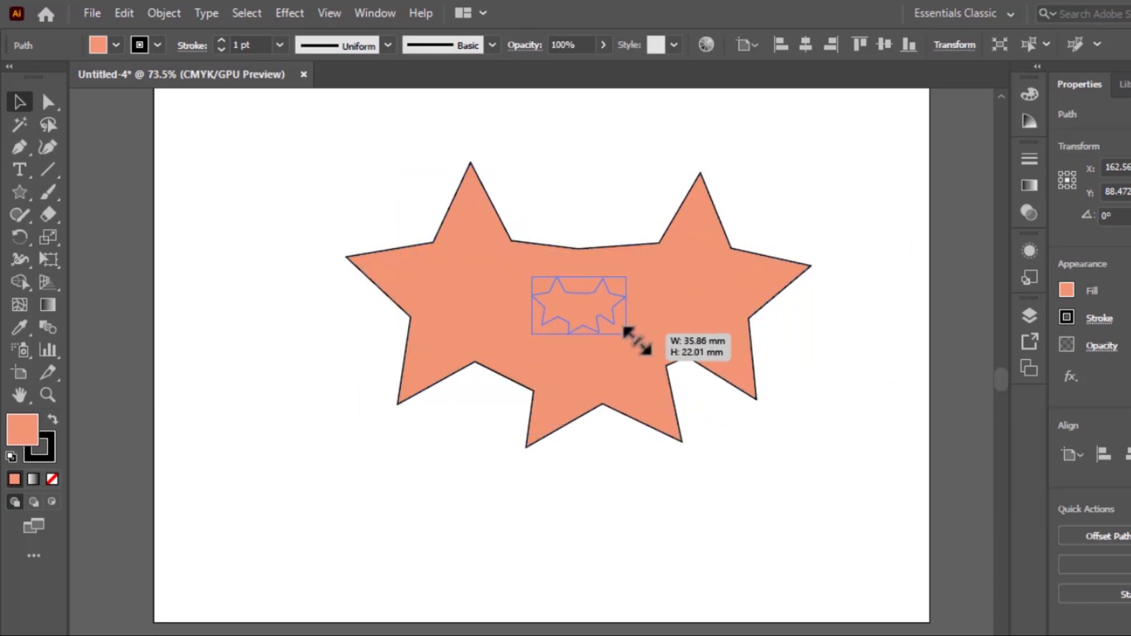
{"action": "left_click", "coordinate": [729, 436]}
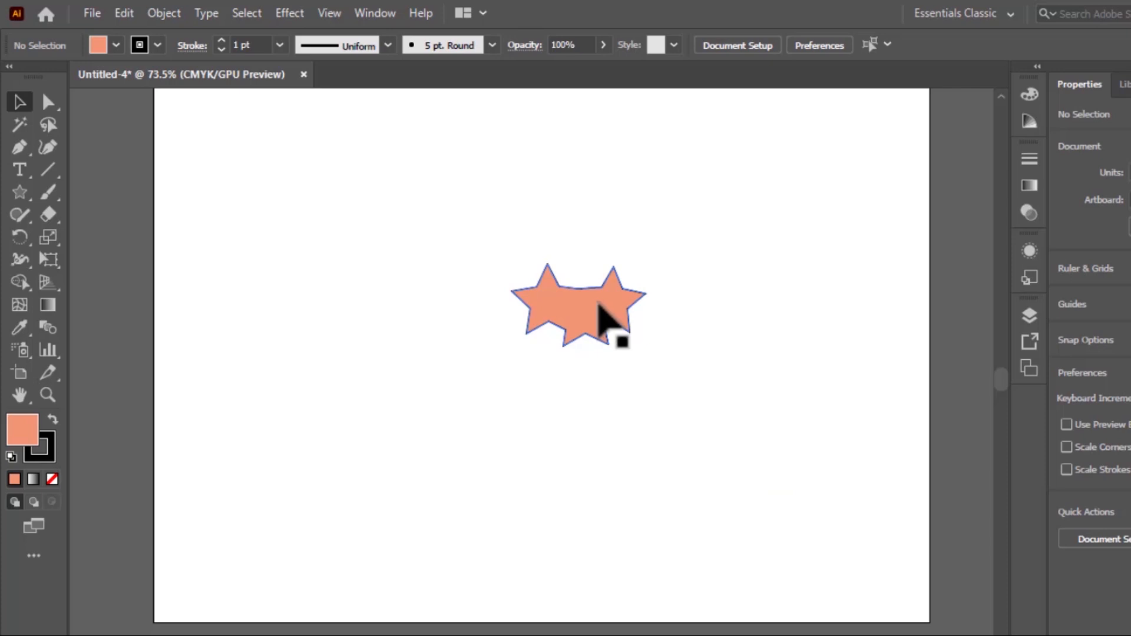
{"action": "key", "text": "ctrl+z"}
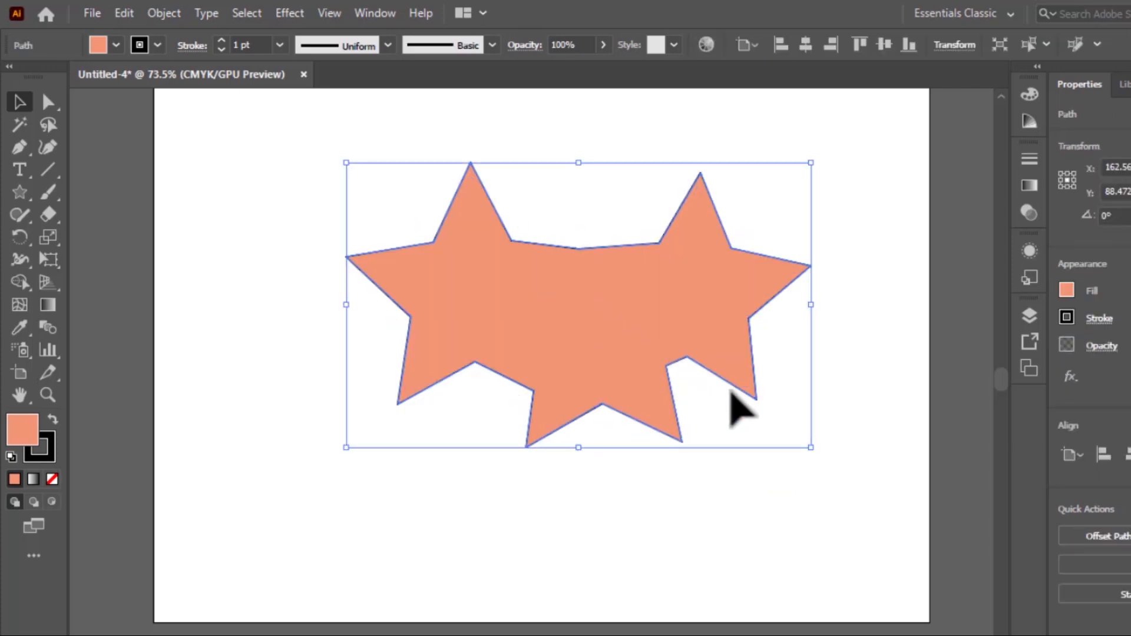
- Reduce the star shape proportionally, first with its upper-left corner fixed and again around its centre
{"action": "left_click_drag", "start_coordinate": [813, 448], "coordinate": [730, 496]}
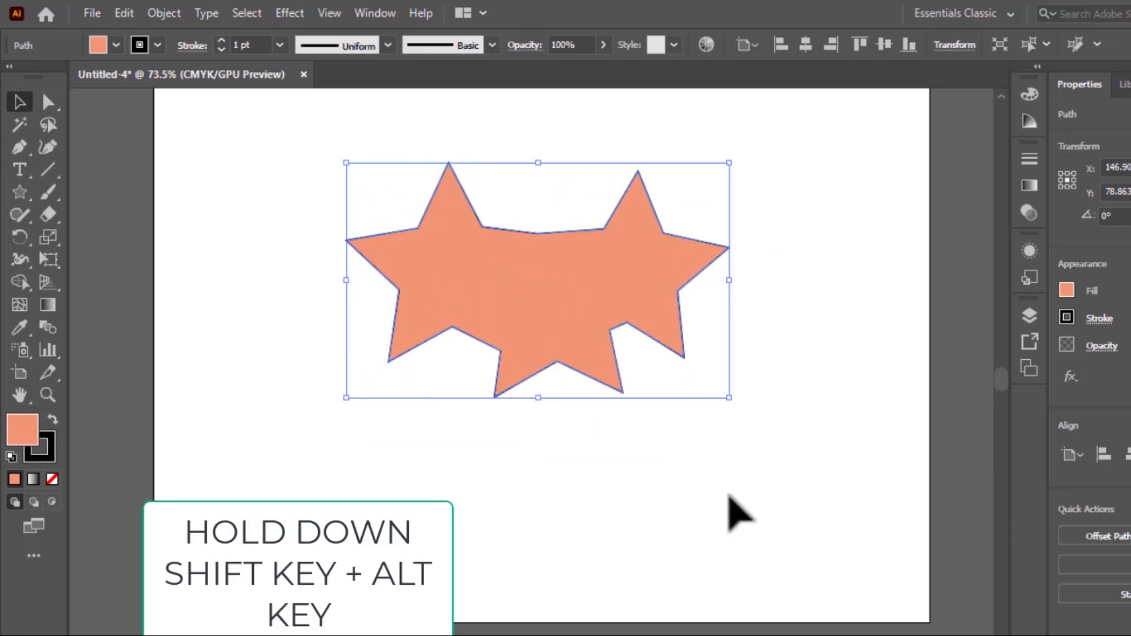
{"action": "left_click_drag", "start_coordinate": [729, 398], "coordinate": [686, 424]}
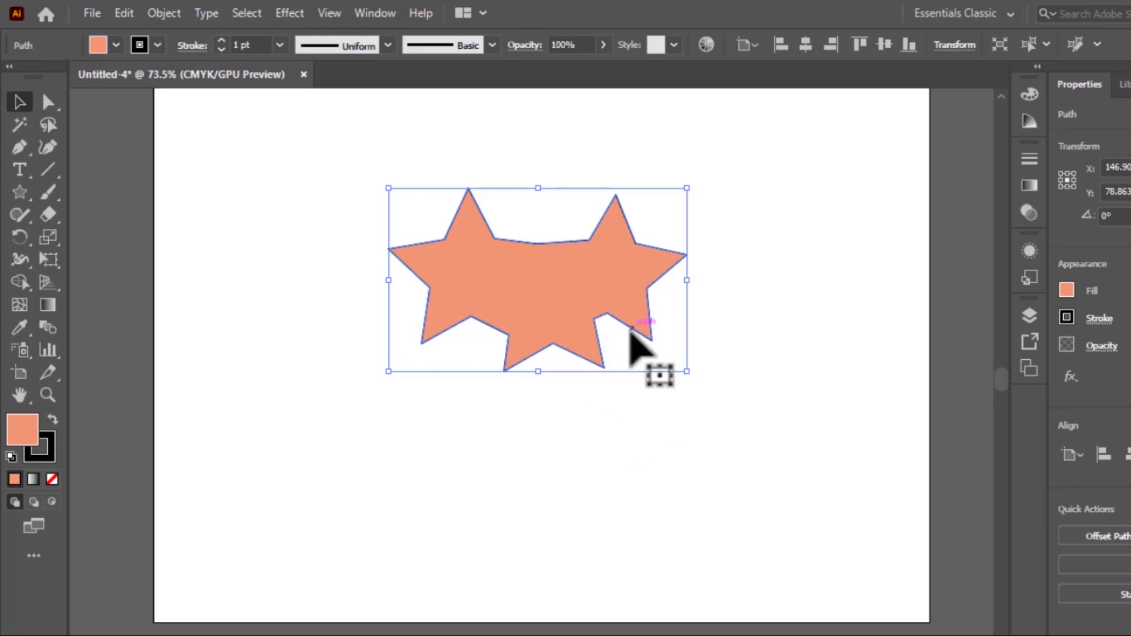
- Use the Scale tool to freely stretch, flatten and shrink the star shape around its centre
{"action": "left_click", "coordinate": [46, 239]}
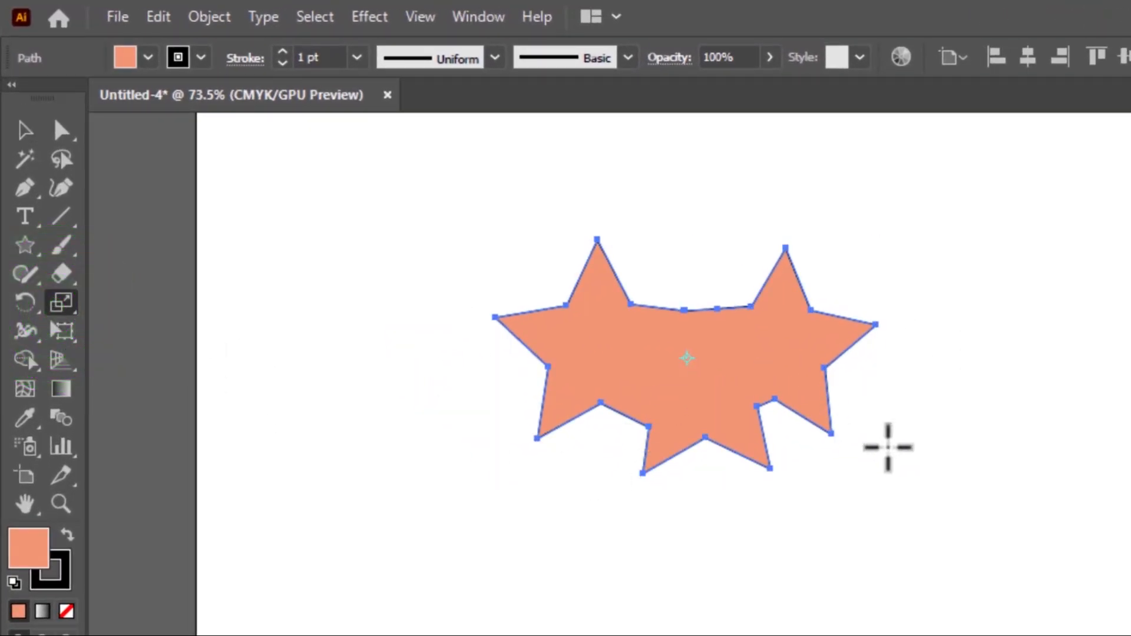
{"action": "left_click_drag", "start_coordinate": [721, 542], "coordinate": [754, 536]}
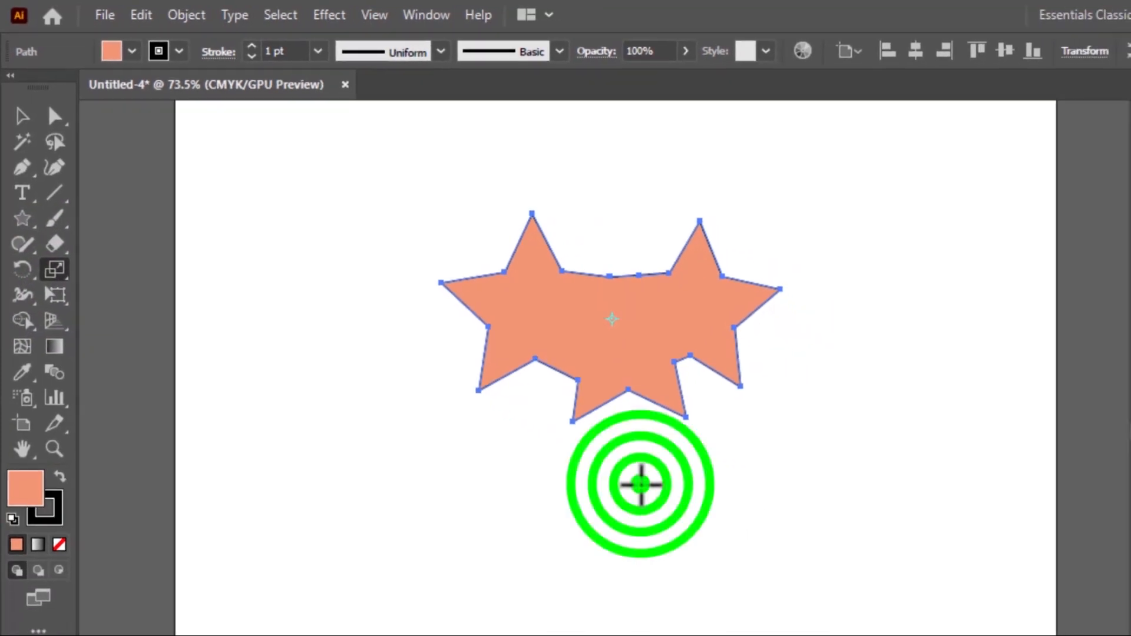
{"action": "left_click_drag", "start_coordinate": [671, 478], "coordinate": [673, 477]}
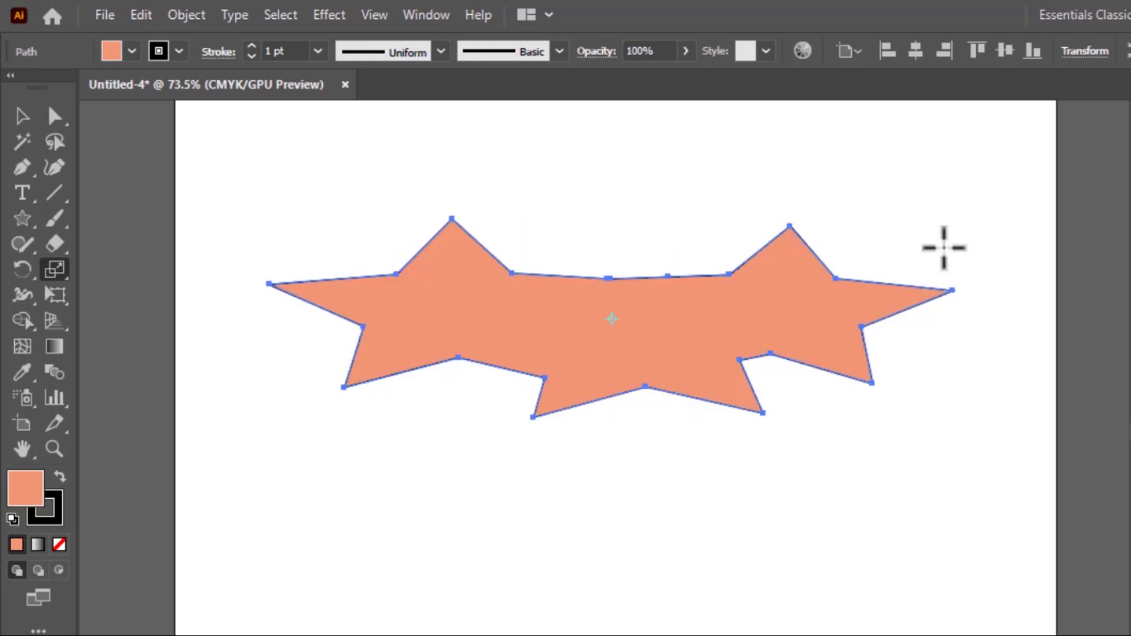
{"action": "left_click_drag", "start_coordinate": [953, 204], "coordinate": [905, 285]}
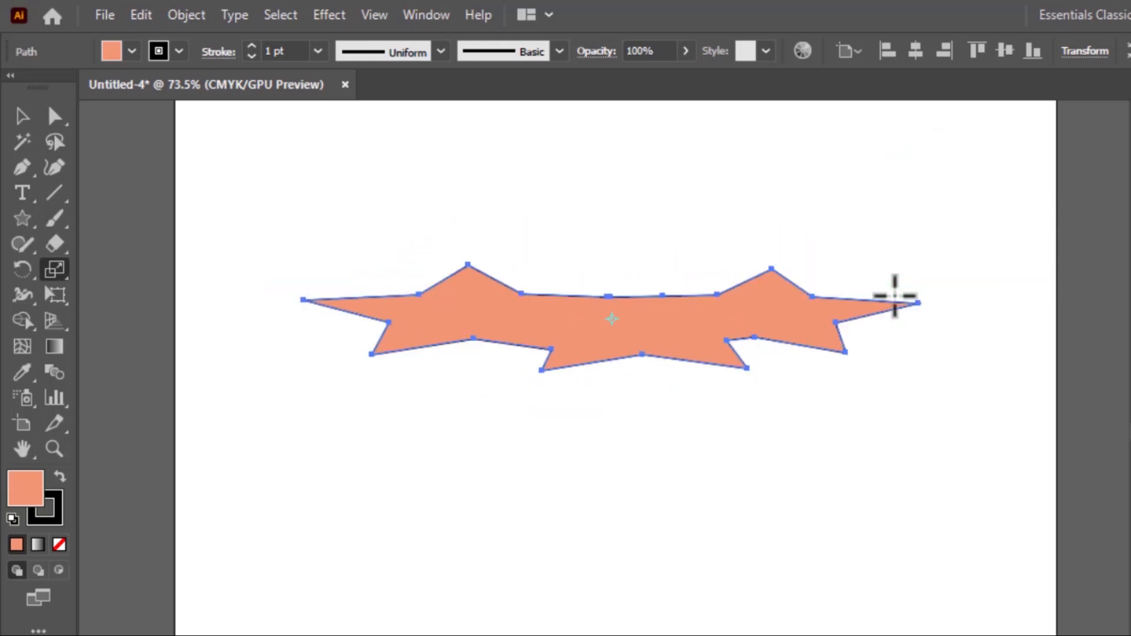
{"action": "left_click_drag", "start_coordinate": [492, 490], "coordinate": [580, 501]}
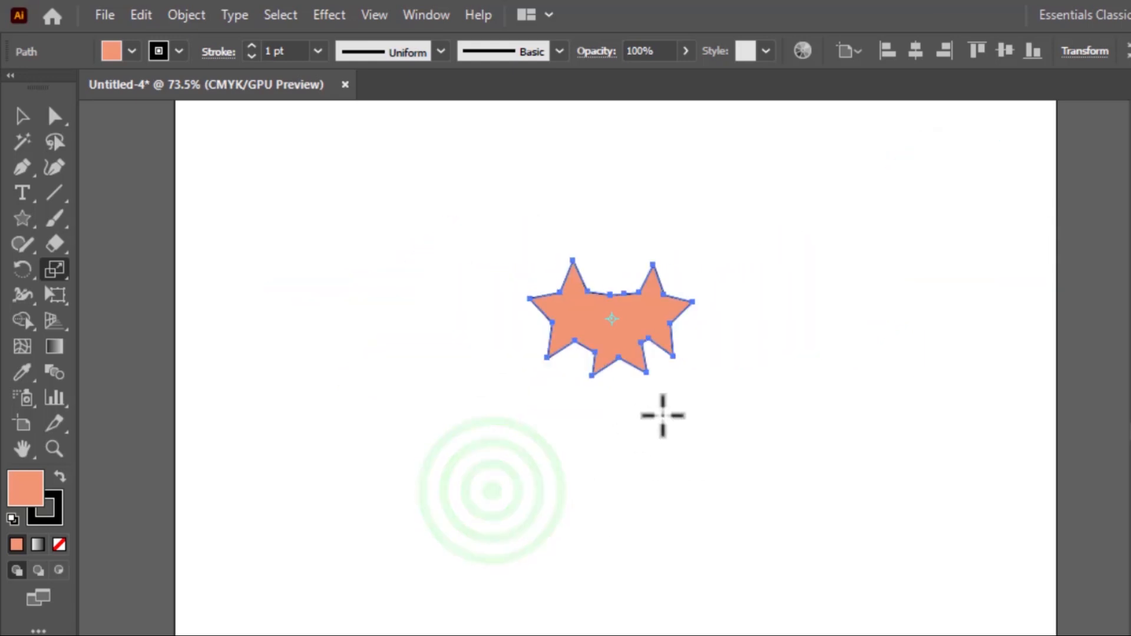
- Freely rescale the small star shape into a tall, narrow form and a wide, mirrored form with the Scale tool
{"action": "left_click_drag", "start_coordinate": [625, 211], "coordinate": [620, 250]}
{"action": "left_click_drag", "start_coordinate": [526, 510], "coordinate": [679, 634]}
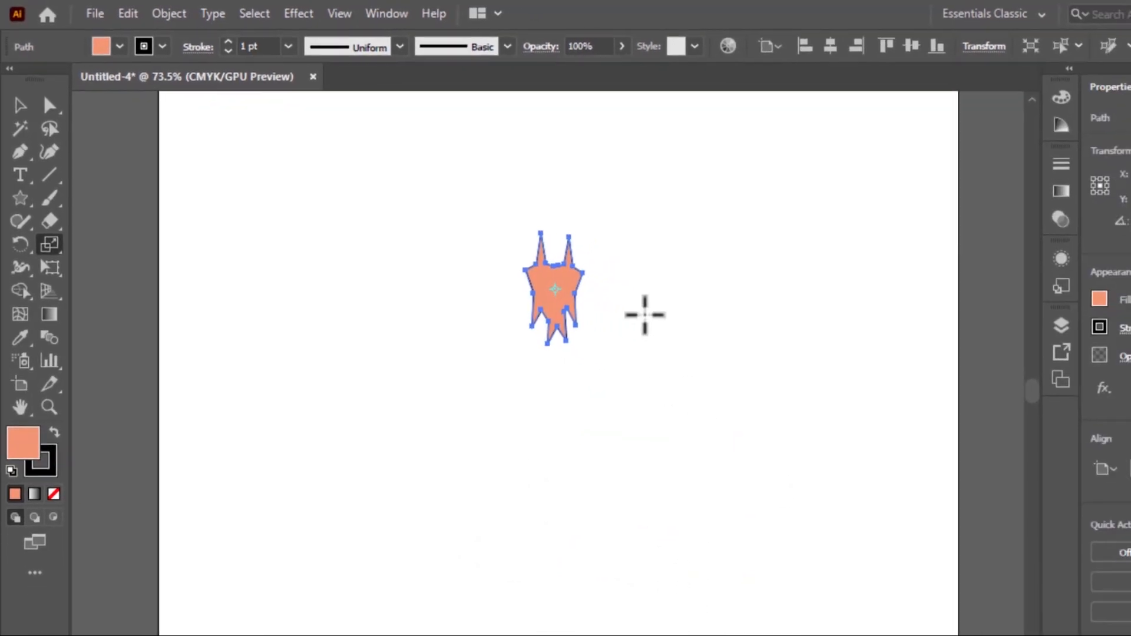
{"action": "left_click_drag", "start_coordinate": [632, 315], "coordinate": [755, 321]}
{"action": "left_click_drag", "start_coordinate": [587, 176], "coordinate": [604, 224]}
{"action": "left_click_drag", "start_coordinate": [532, 454], "coordinate": [594, 475]}
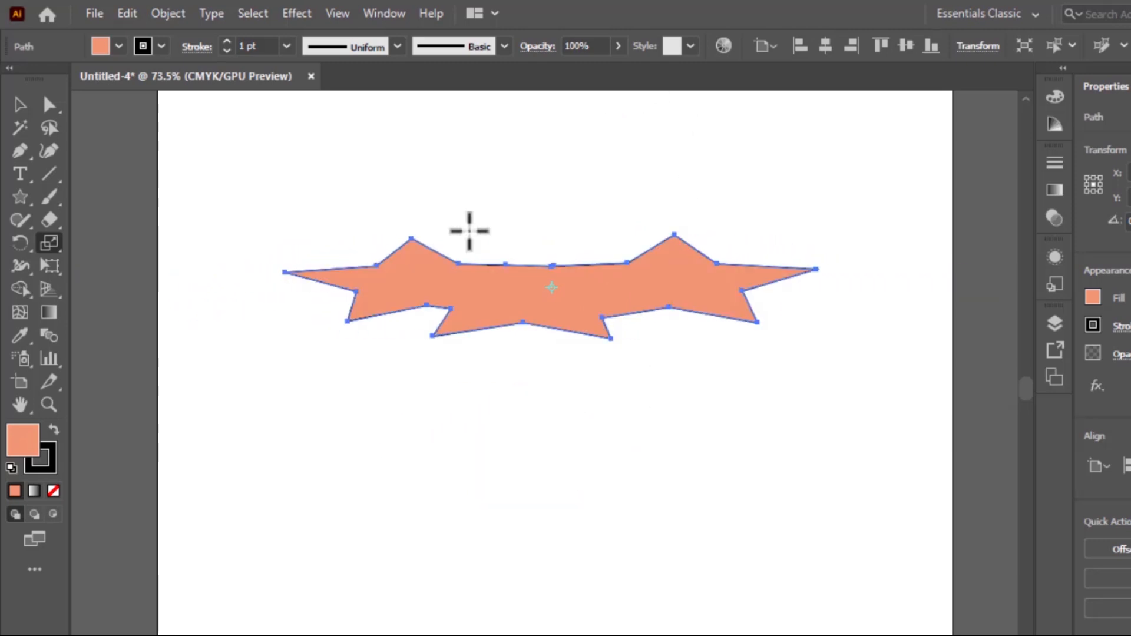
{"action": "left_click_drag", "start_coordinate": [552, 158], "coordinate": [575, 46]}
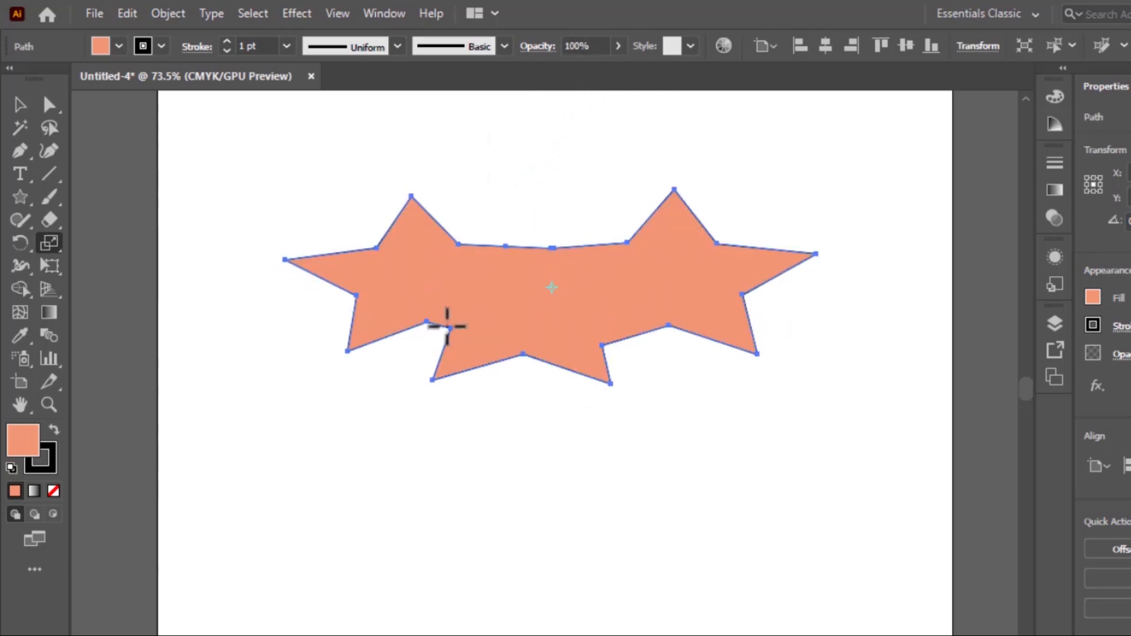
- Undo the series of free Scale tool distortions on the star shape
{"action": "key", "text": "ctrl+z"}
{"action": "key", "text": "ctrl+z"}
{"action": "key", "text": "ctrl+z"}
{"action": "key", "text": "ctrl+z"}
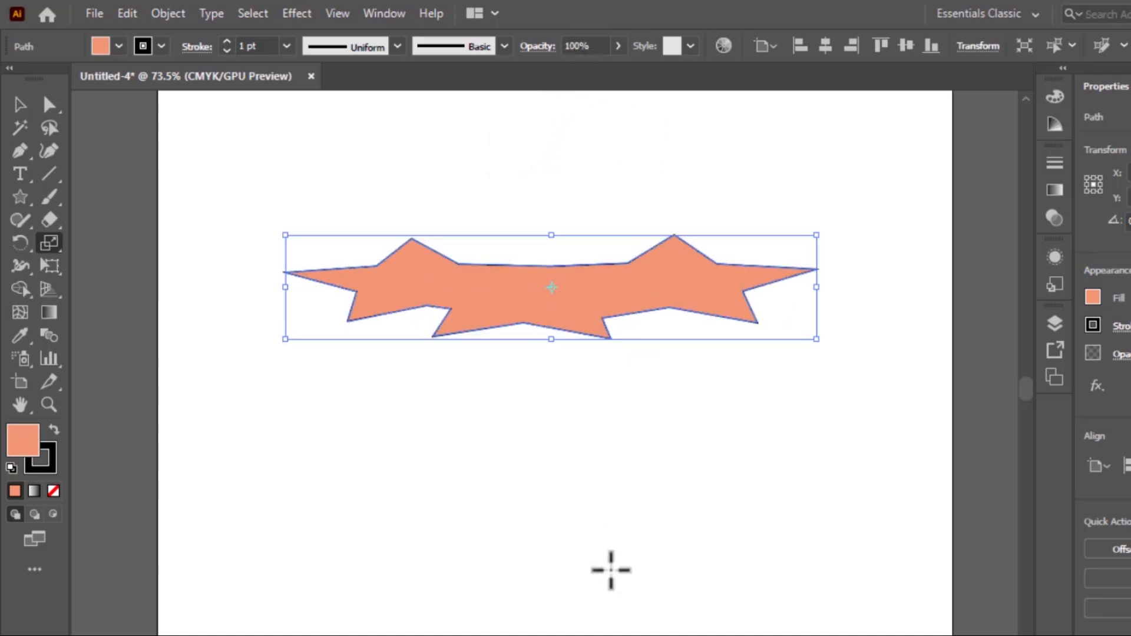
{"action": "key", "text": "ctrl+z"}
{"action": "key", "text": "ctrl+z"}
{"action": "key", "text": "ctrl+z"}
{"action": "key", "text": "ctrl+z"}
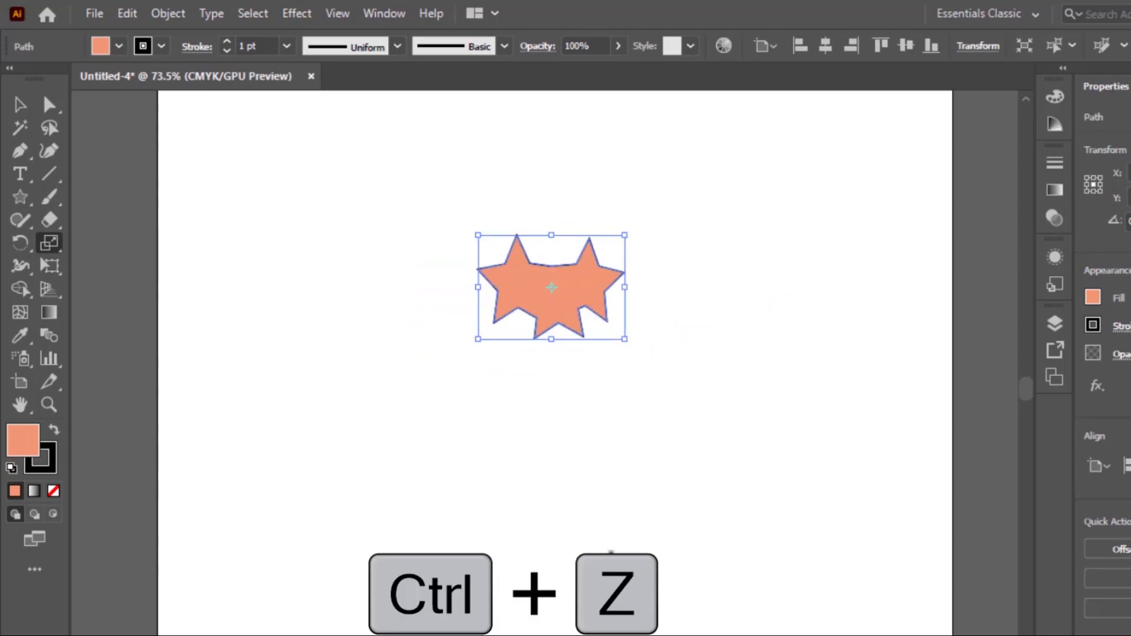
{"action": "key", "text": "ctrl+z"}
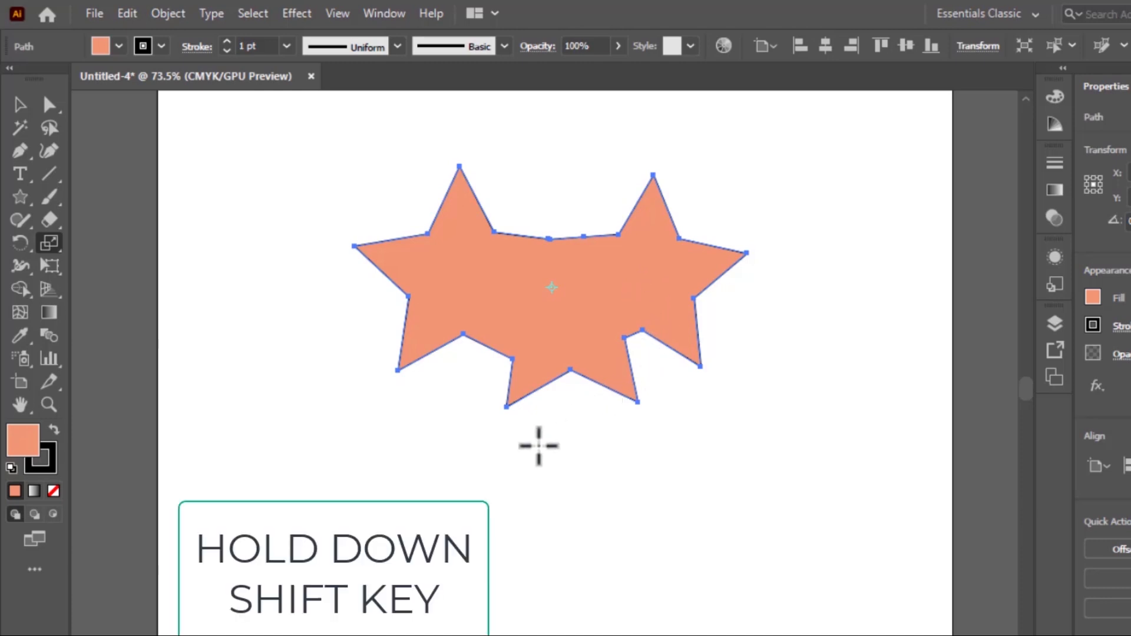
- Scale the star shape proportionally around its centre with the Scale tool, undoing the oversized enlargement and making it smaller instead
{"action": "left_click_drag", "start_coordinate": [397, 447], "coordinate": [460, 487]}
{"action": "left_click_drag", "start_coordinate": [563, 520], "coordinate": [586, 497]}
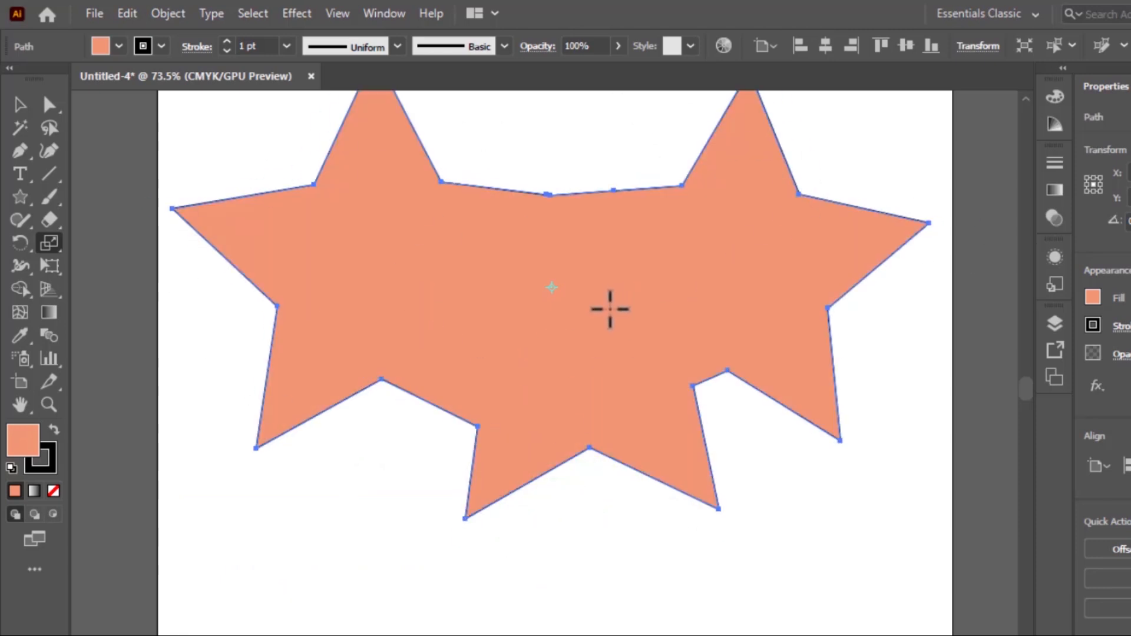
{"action": "key", "text": "ctrl+z"}
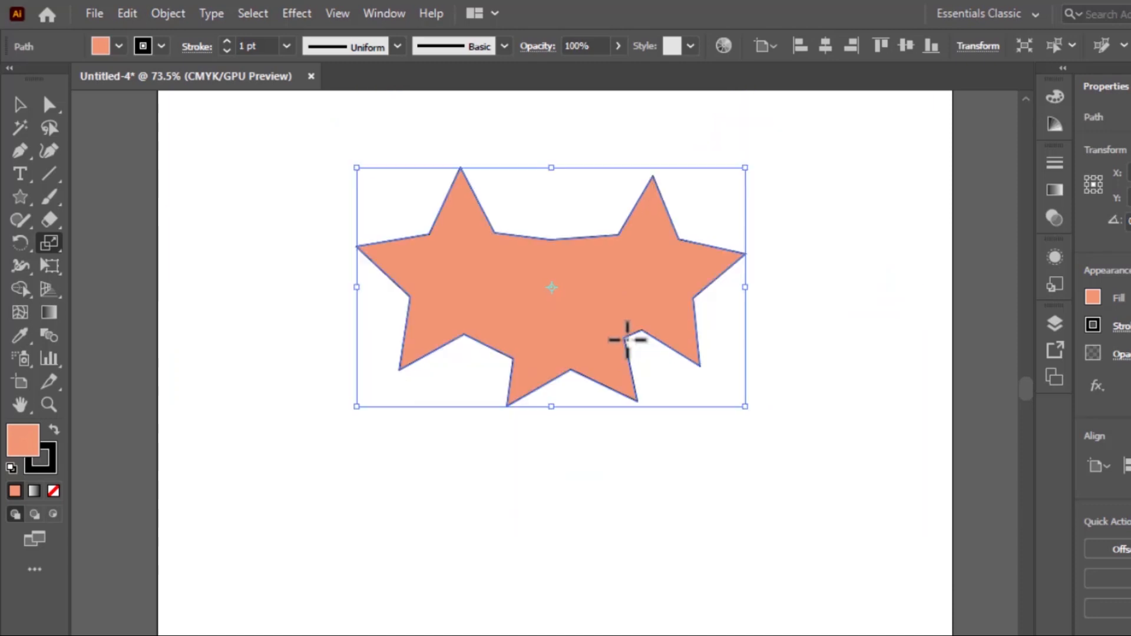
{"action": "left_click_drag", "start_coordinate": [773, 157], "coordinate": [849, 257]}
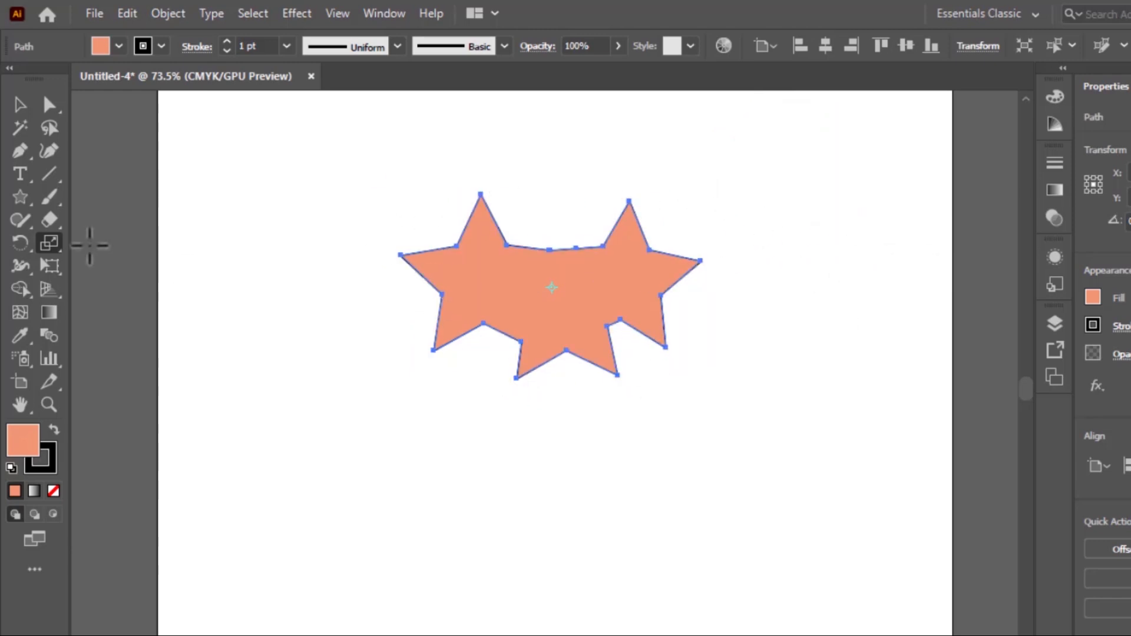
- Scale the star shape uniformly to 30% using the Scale tool's numeric options with the preview on
{"action": "left_click", "coordinate": [50, 241]}
{"action": "left_click", "coordinate": [50, 242]}
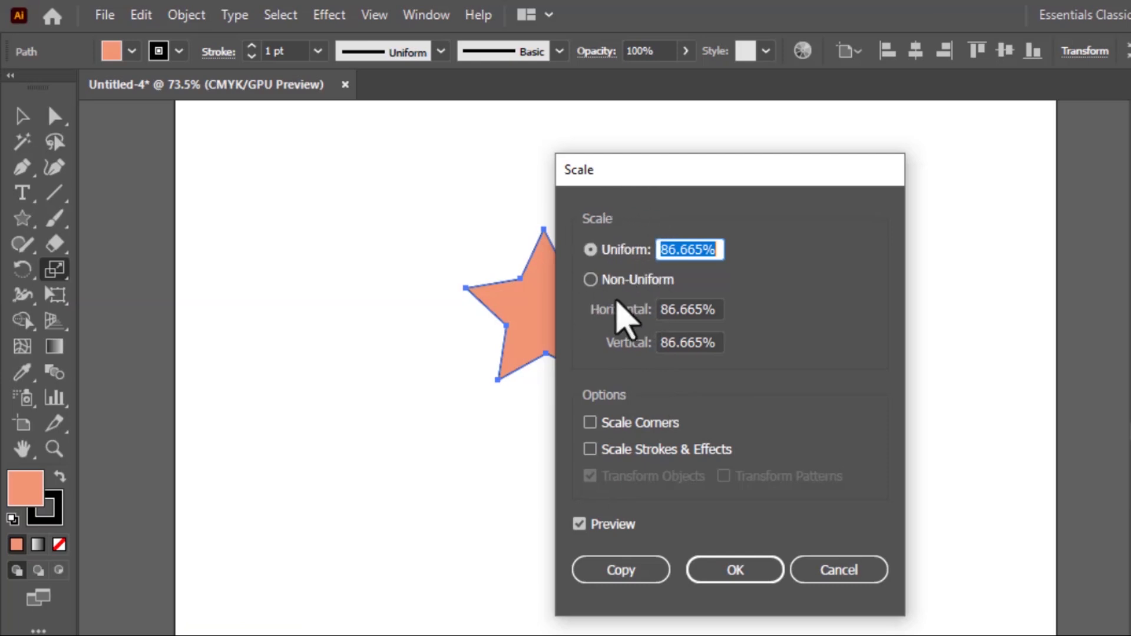
{"action": "left_click_drag", "start_coordinate": [709, 170], "coordinate": [869, 184]}
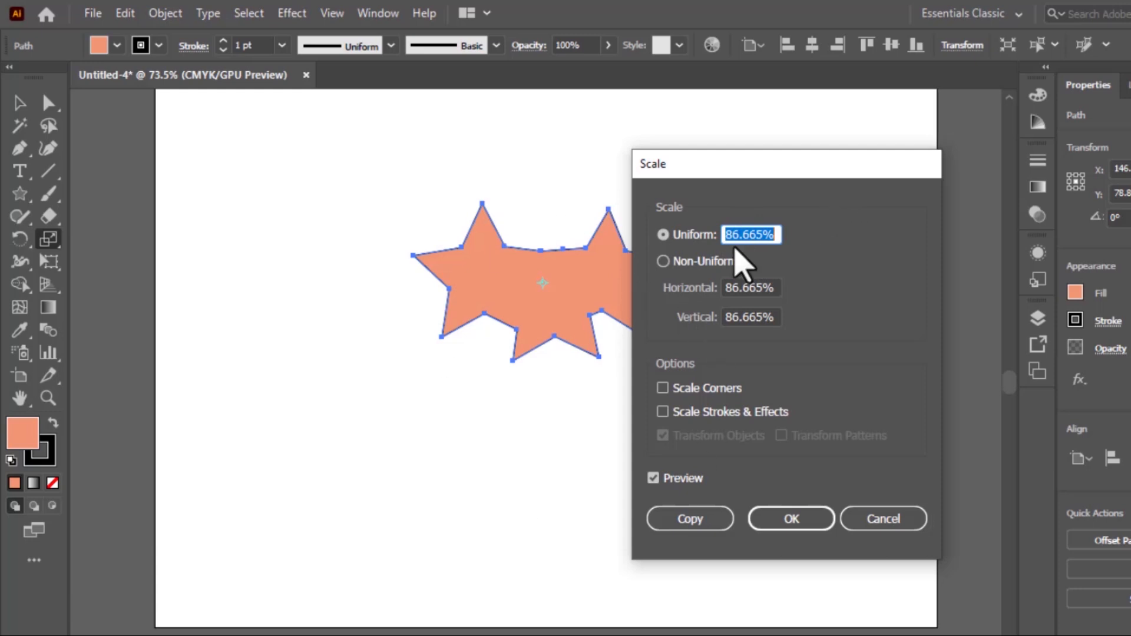
{"action": "type", "text": "30"}
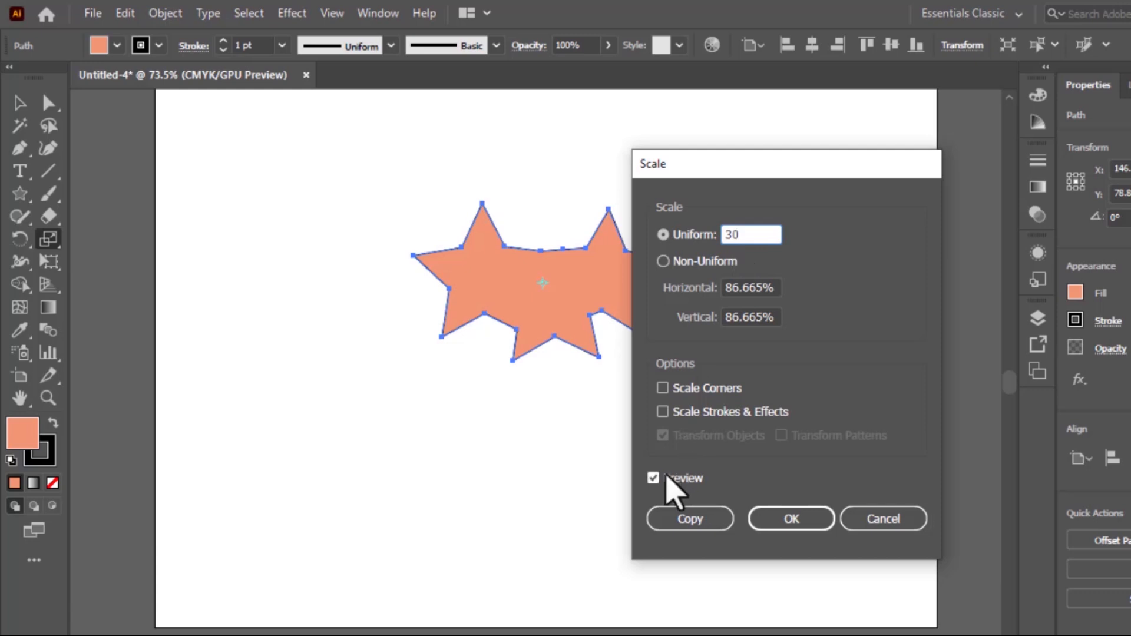
{"action": "left_click", "coordinate": [653, 478]}
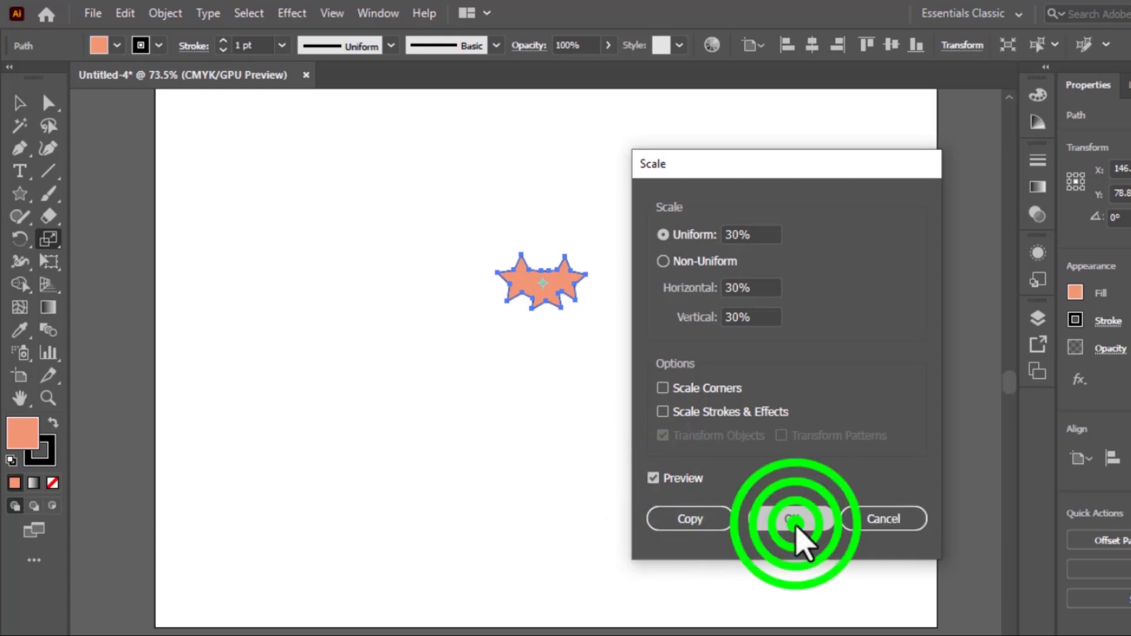
{"action": "left_click", "coordinate": [792, 519]}
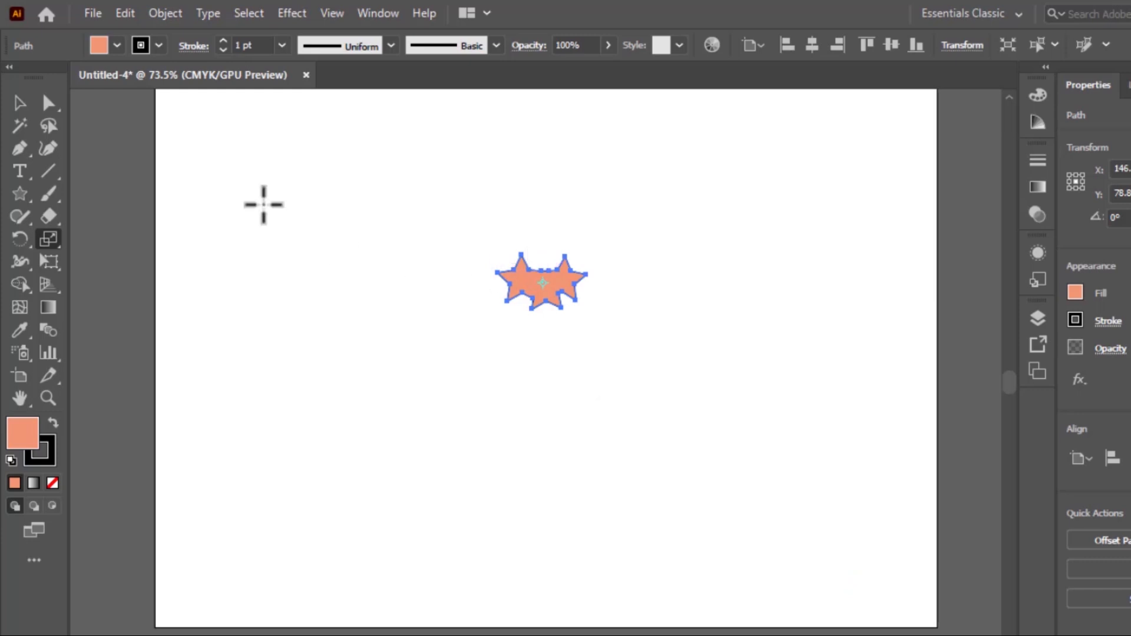
- Apply a uniform 100% scale to the star shape with the Scale tool's numeric options, switching the preview off and on
{"action": "double_click", "coordinate": [50, 239]}
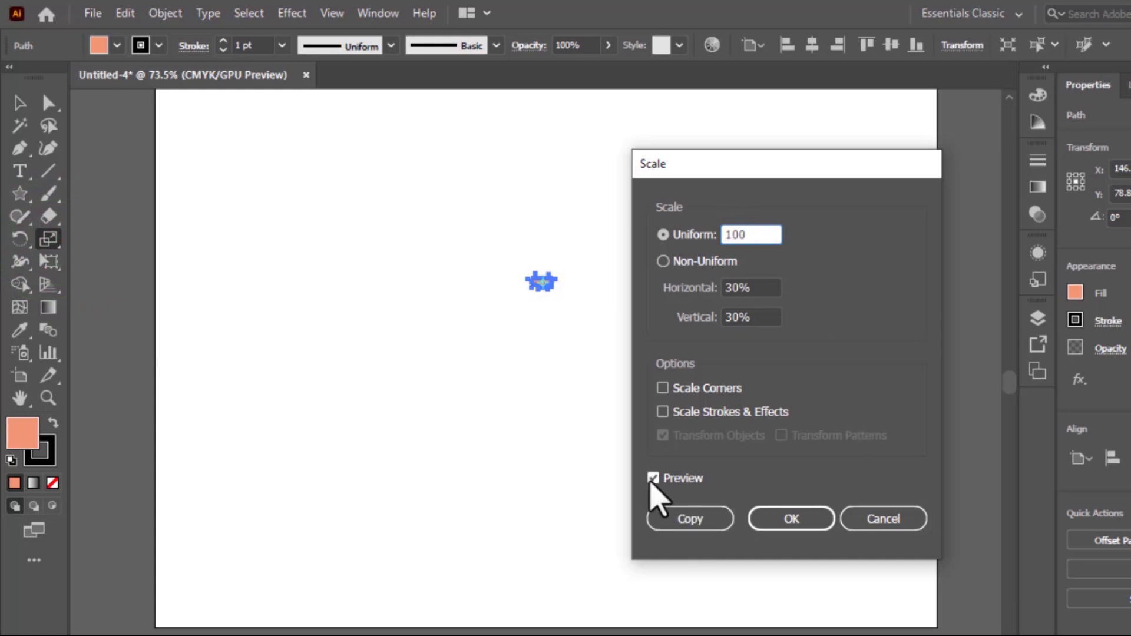
{"action": "left_click", "coordinate": [650, 479]}
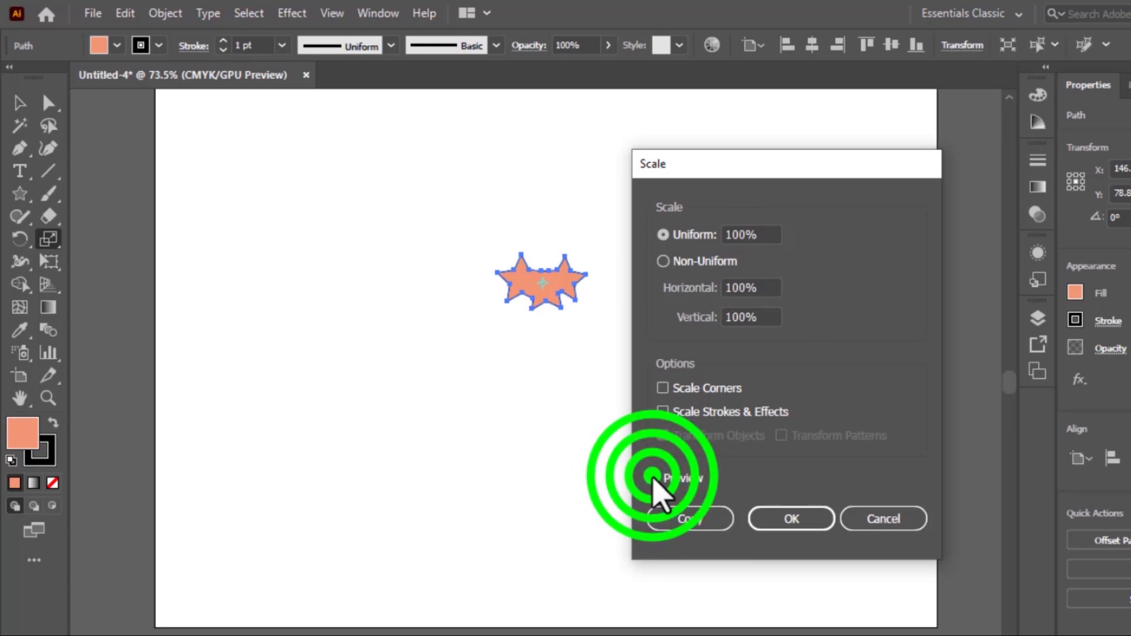
{"action": "left_click", "coordinate": [658, 477]}
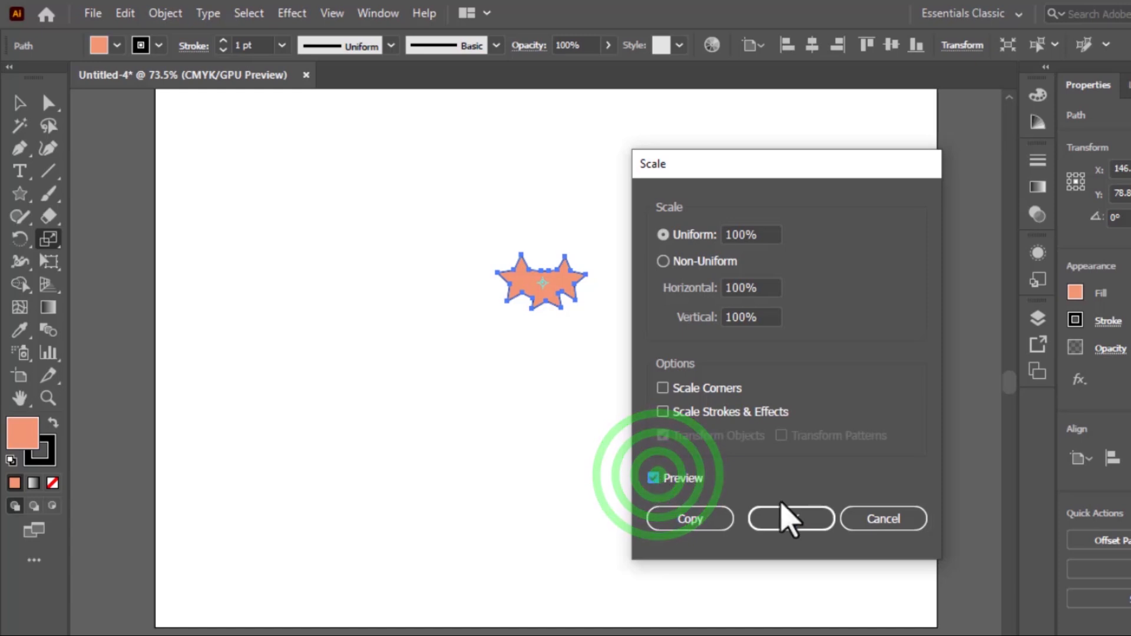
{"action": "left_click", "coordinate": [793, 519]}
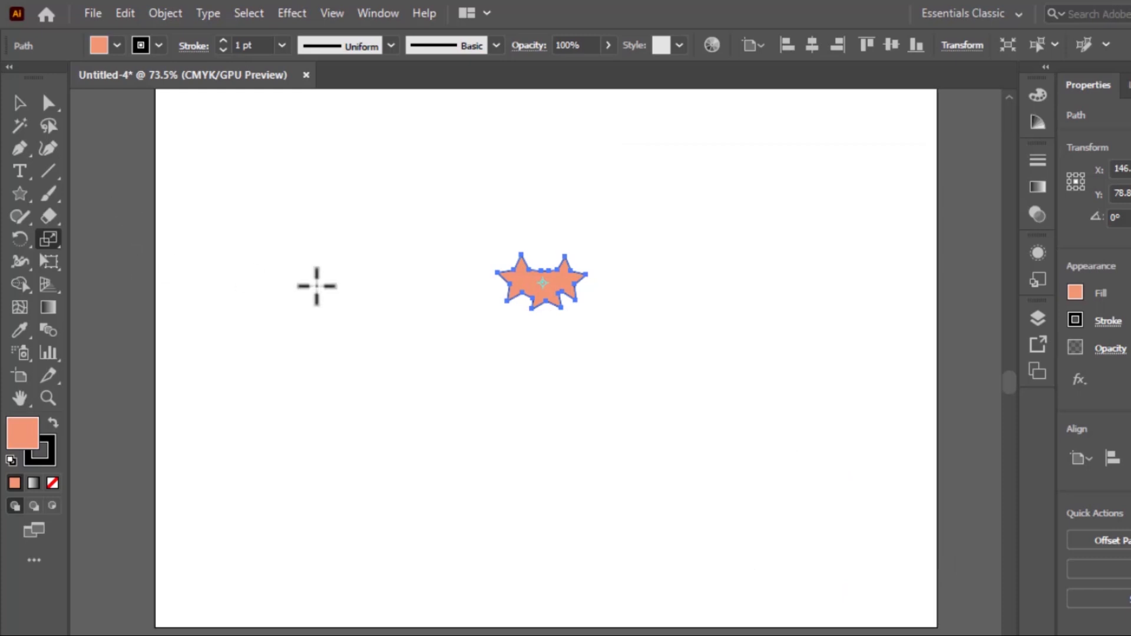
- Deselect and reselect the star shape, and apply a uniform 100% scale to it with the numeric Scale options
{"action": "left_click", "coordinate": [16, 99]}
{"action": "left_click", "coordinate": [373, 392]}
{"action": "left_click_drag", "start_coordinate": [434, 204], "coordinate": [600, 344]}
{"action": "left_click", "coordinate": [48, 241]}
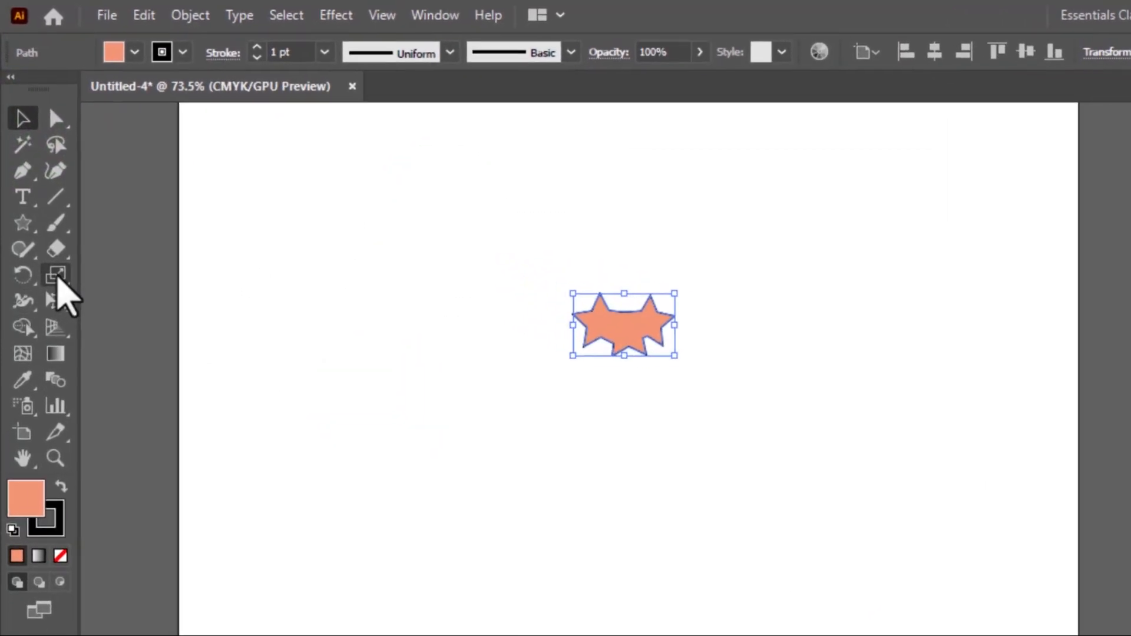
{"action": "double_click", "coordinate": [61, 297]}
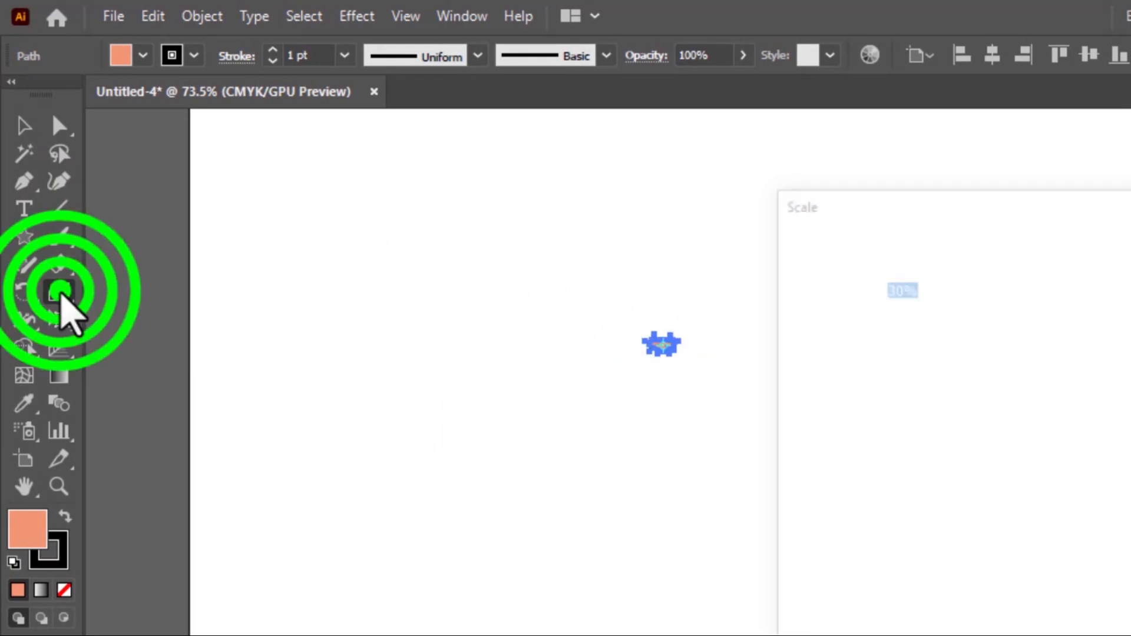
{"action": "left_click_drag", "start_coordinate": [811, 186], "coordinate": [730, 172]}
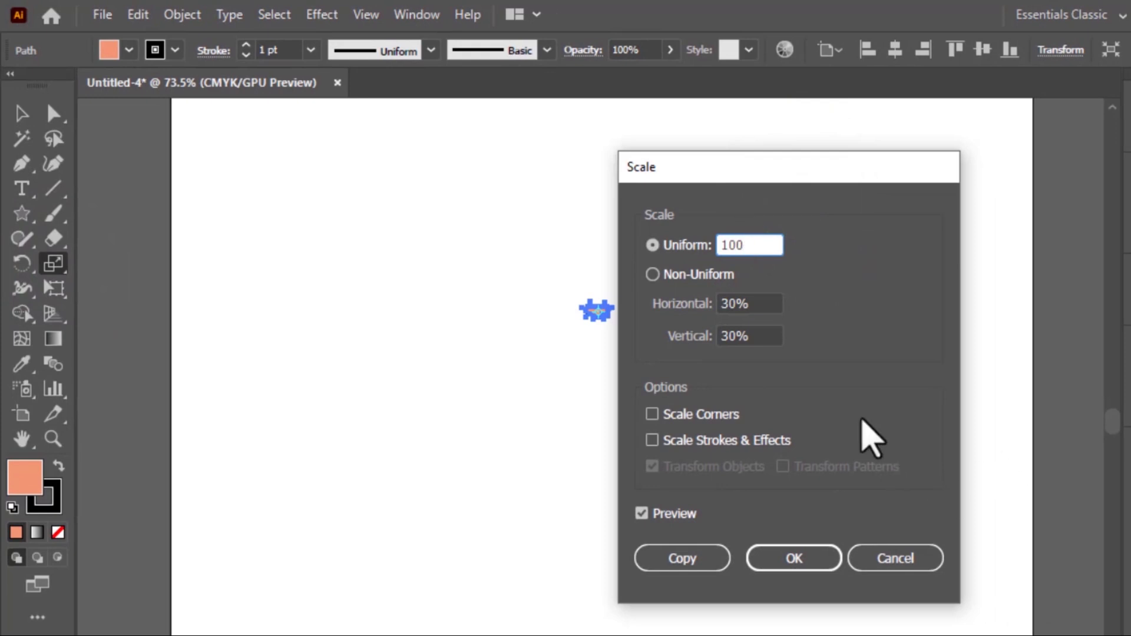
{"action": "left_click", "coordinate": [796, 558]}
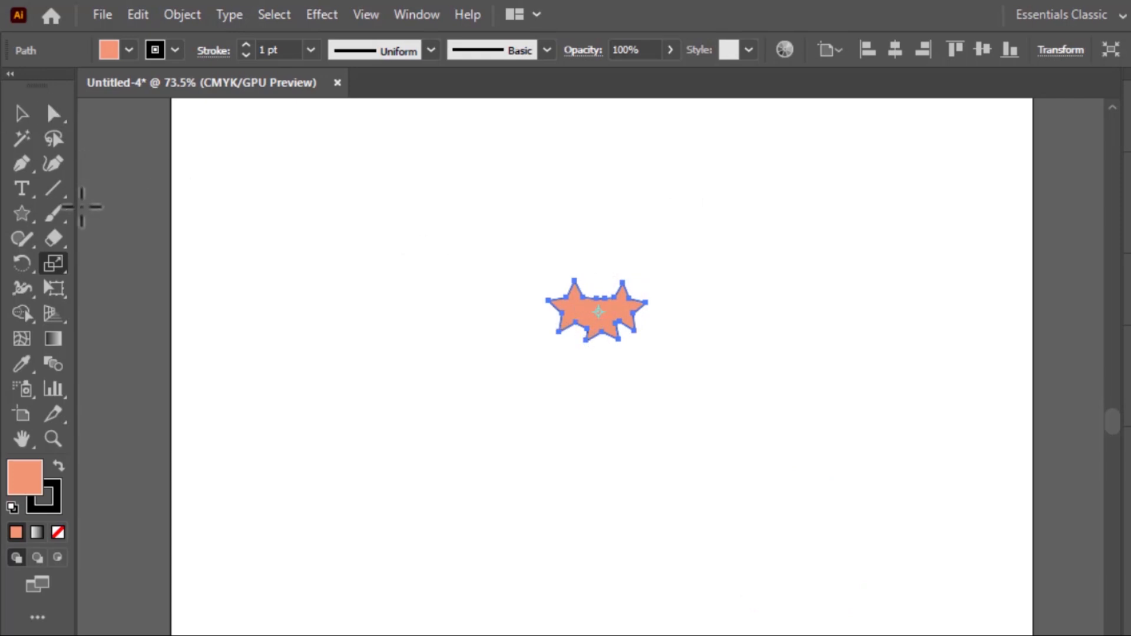
- Scale the star shape uniformly to 200% and repeat that transformation once
{"action": "double_click", "coordinate": [55, 264]}
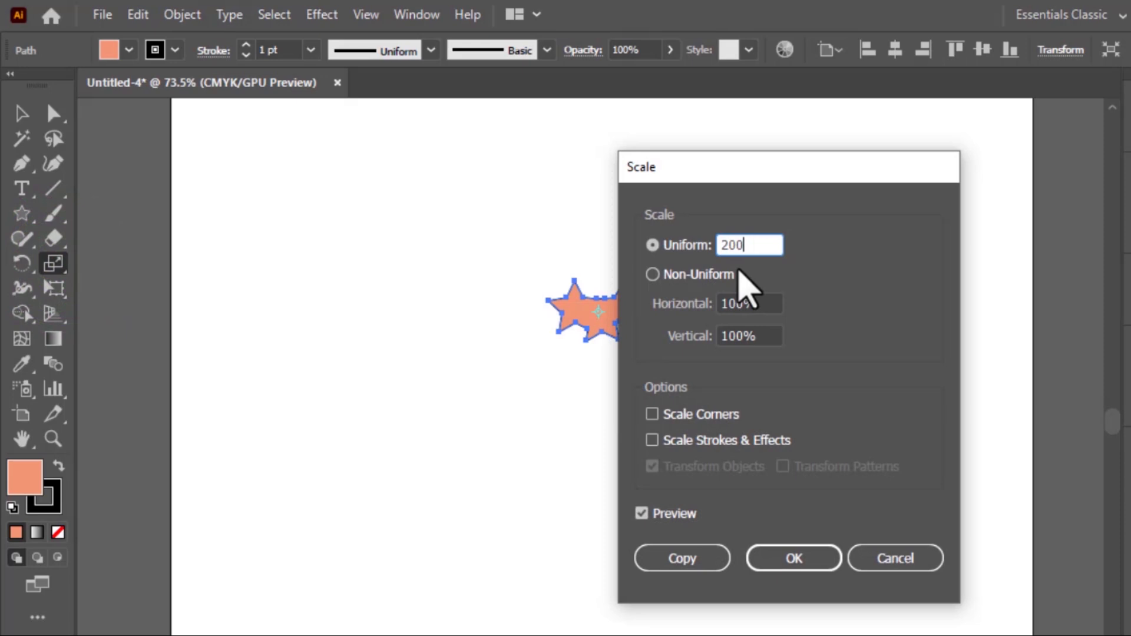
{"action": "left_click", "coordinate": [779, 563]}
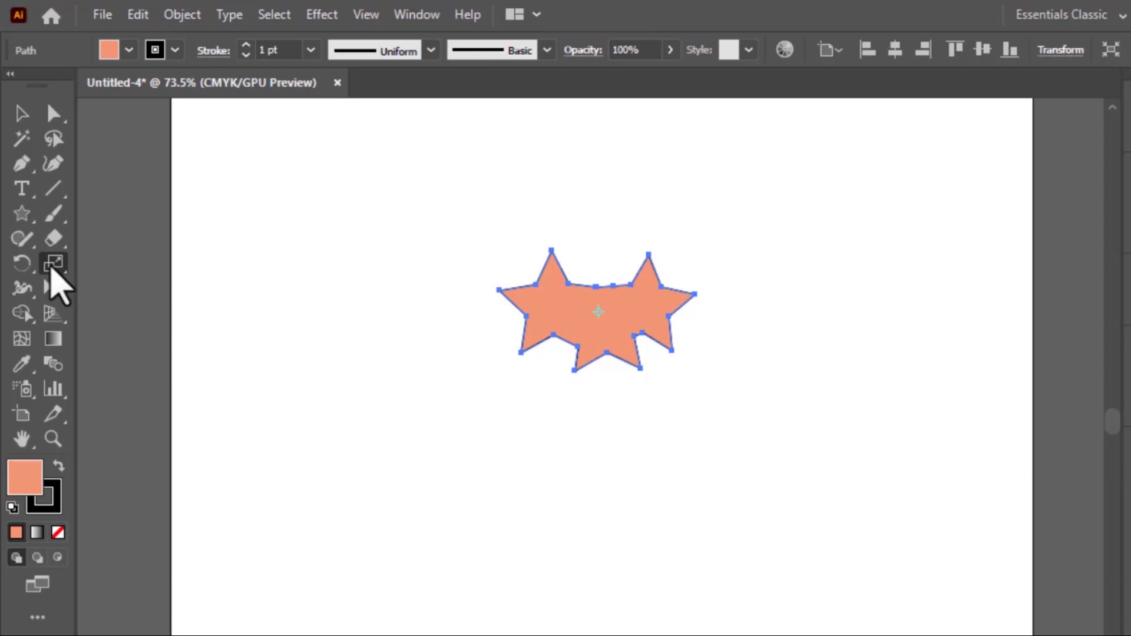
{"action": "key", "text": "ctrl+d"}
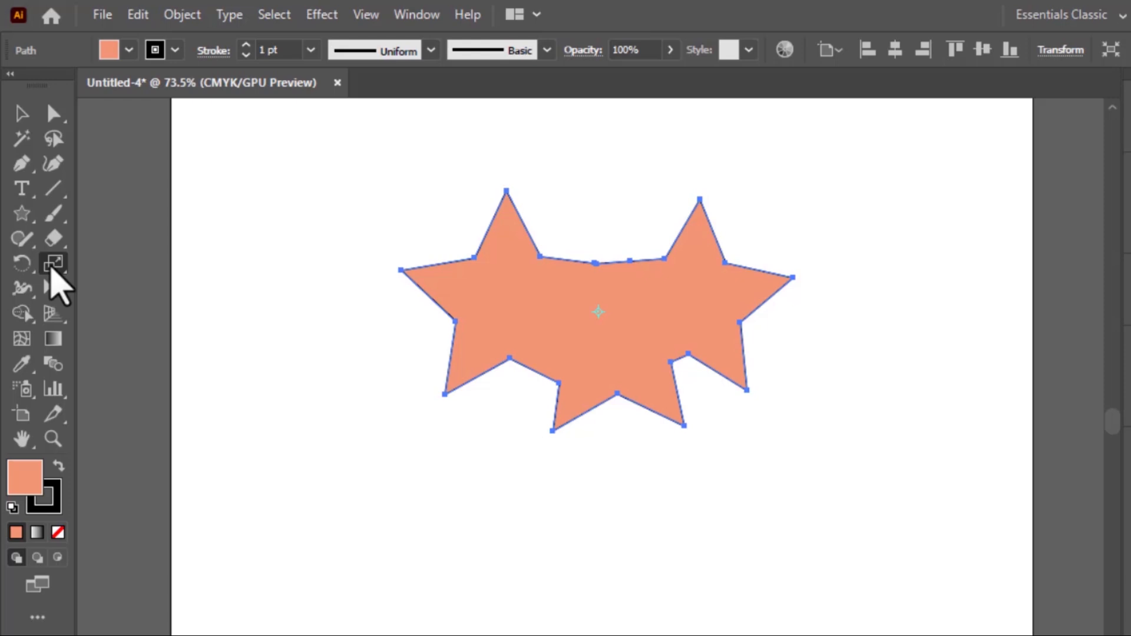
- Repeat the 200% enlargement of the star shape two more times and undo both repeats
{"action": "key", "text": "ctrl+d"}
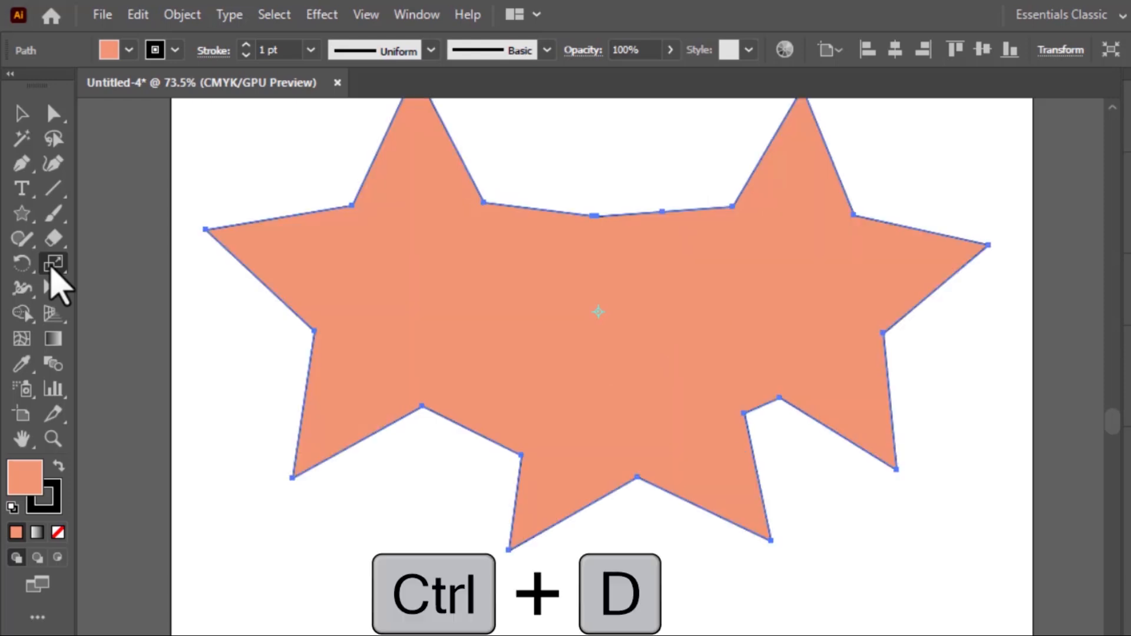
{"action": "key", "text": "ctrl+d"}
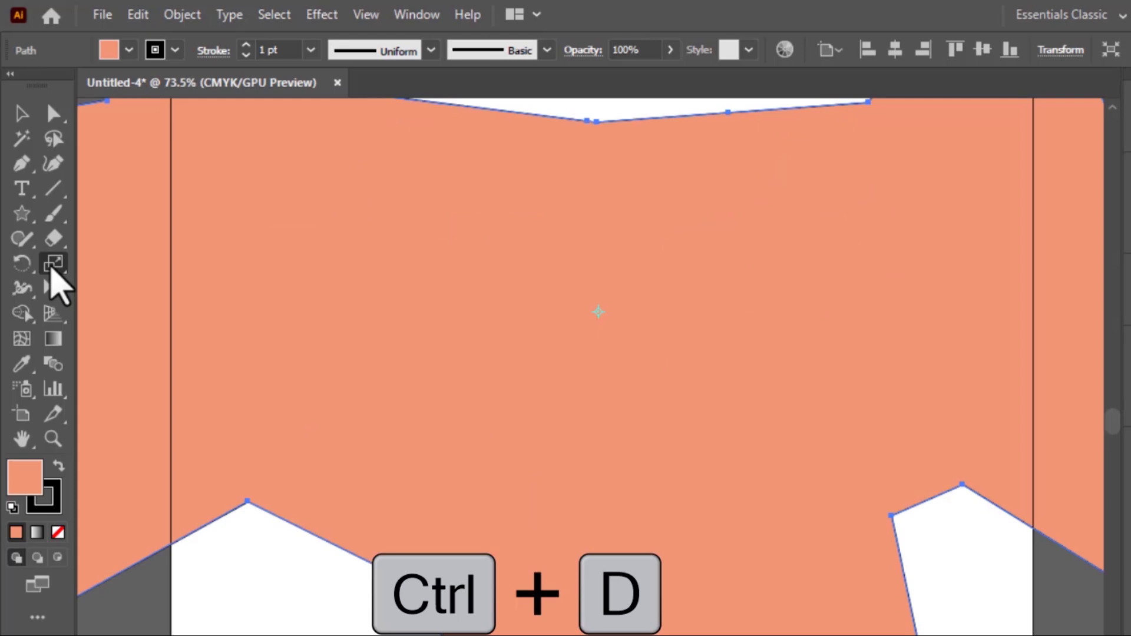
{"action": "key", "text": "ctrl+z"}
{"action": "key", "text": "ctrl+z"}
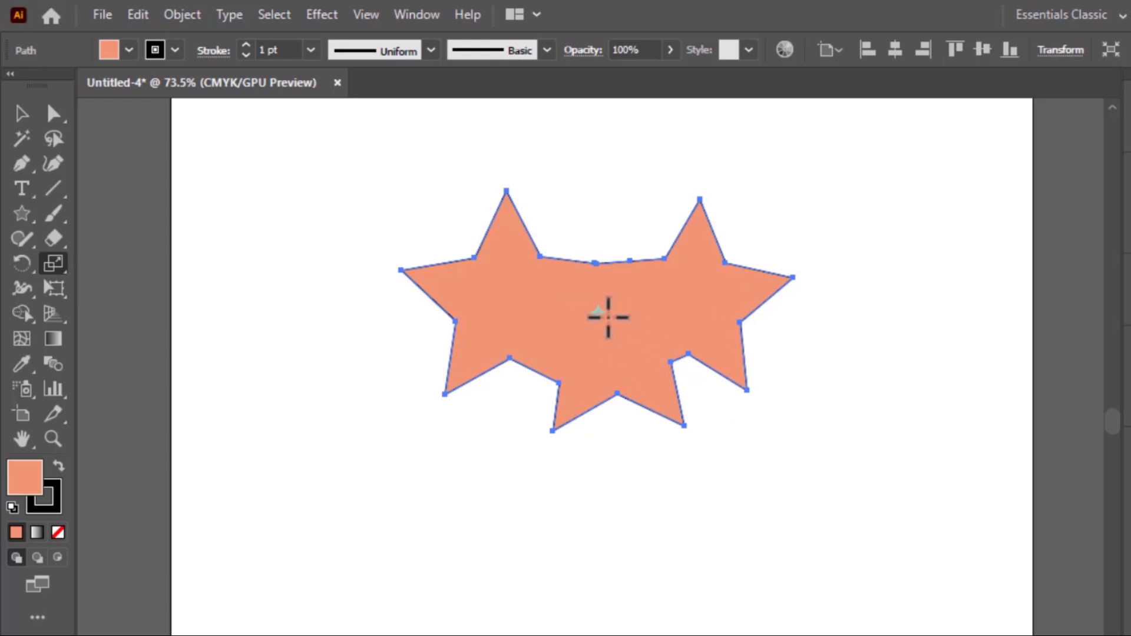
- Scale the shape proportionally smaller and larger around a reference point in its right-hand star, undoing the horizontal stretch made in between
{"action": "left_click", "coordinate": [597, 312]}
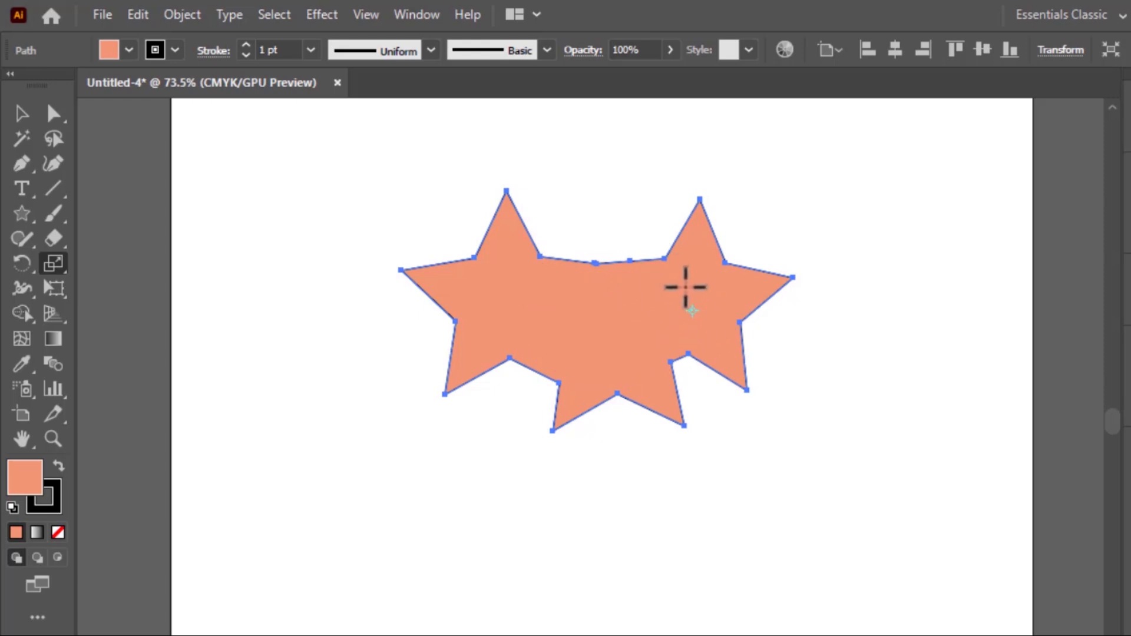
{"action": "left_click_drag", "start_coordinate": [383, 211], "coordinate": [518, 283]}
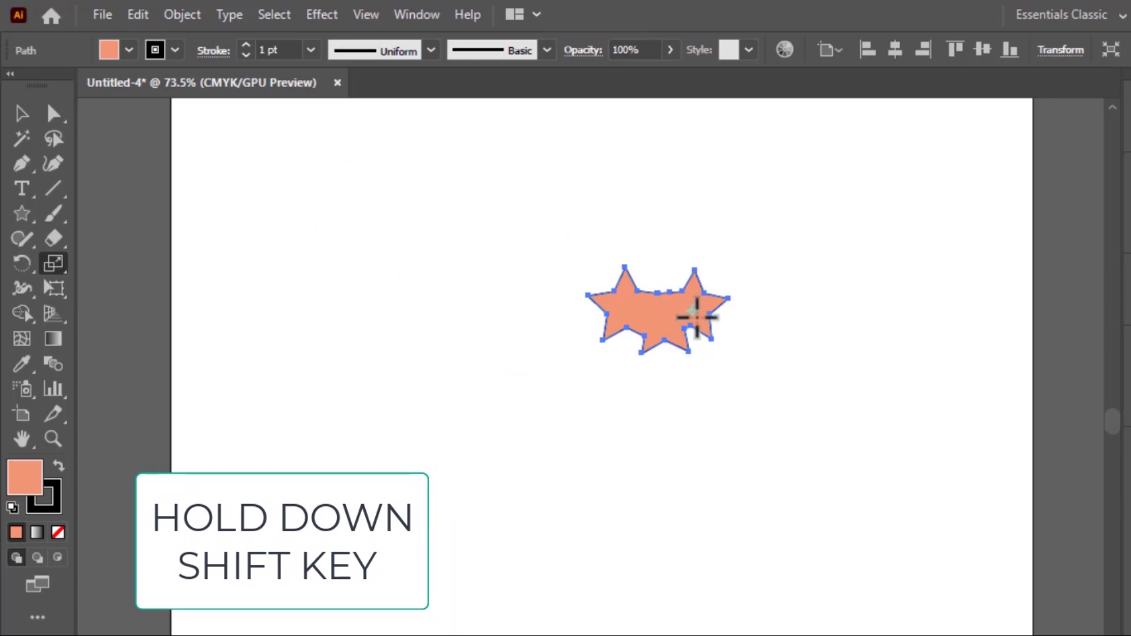
{"action": "left_click_drag", "start_coordinate": [626, 401], "coordinate": [533, 386]}
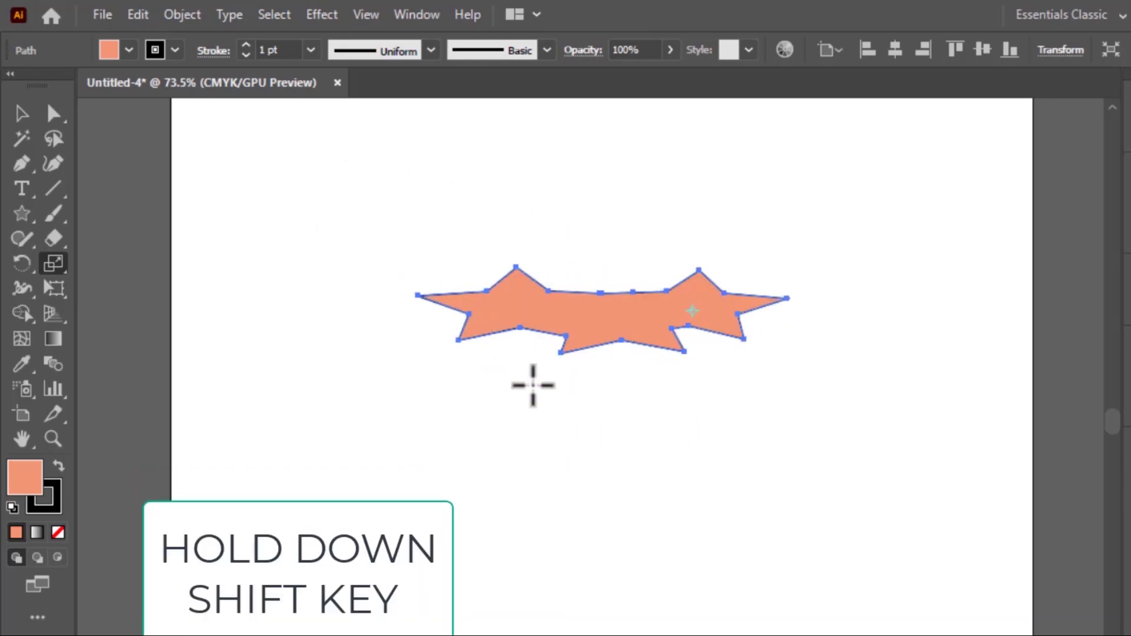
{"action": "key", "text": "ctrl+z"}
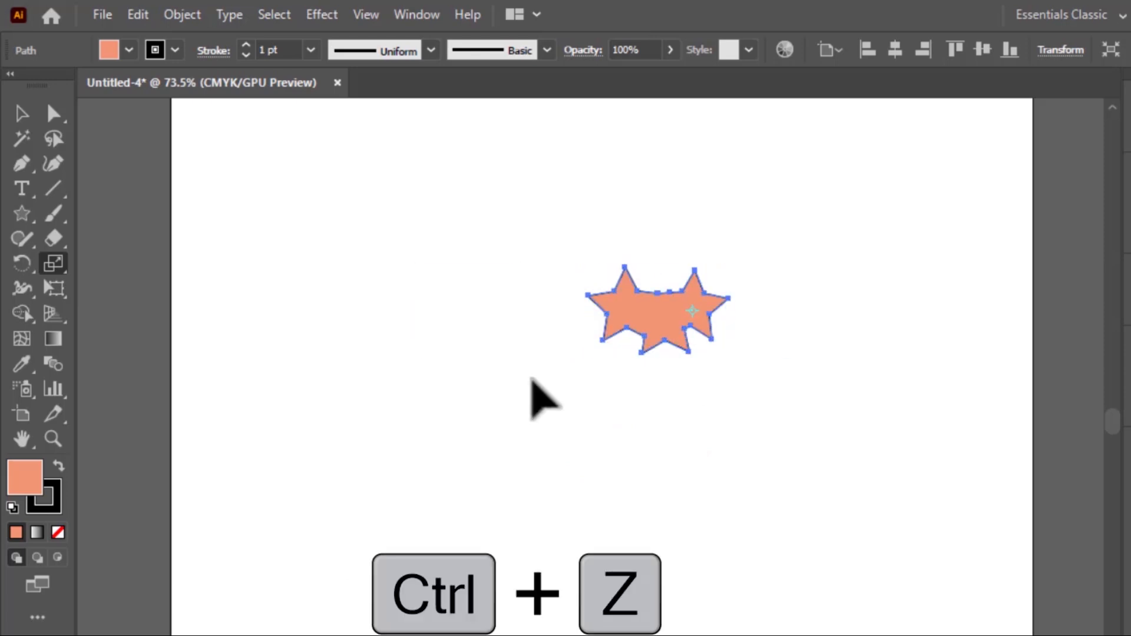
{"action": "left_click_drag", "start_coordinate": [557, 280], "coordinate": [416, 201]}
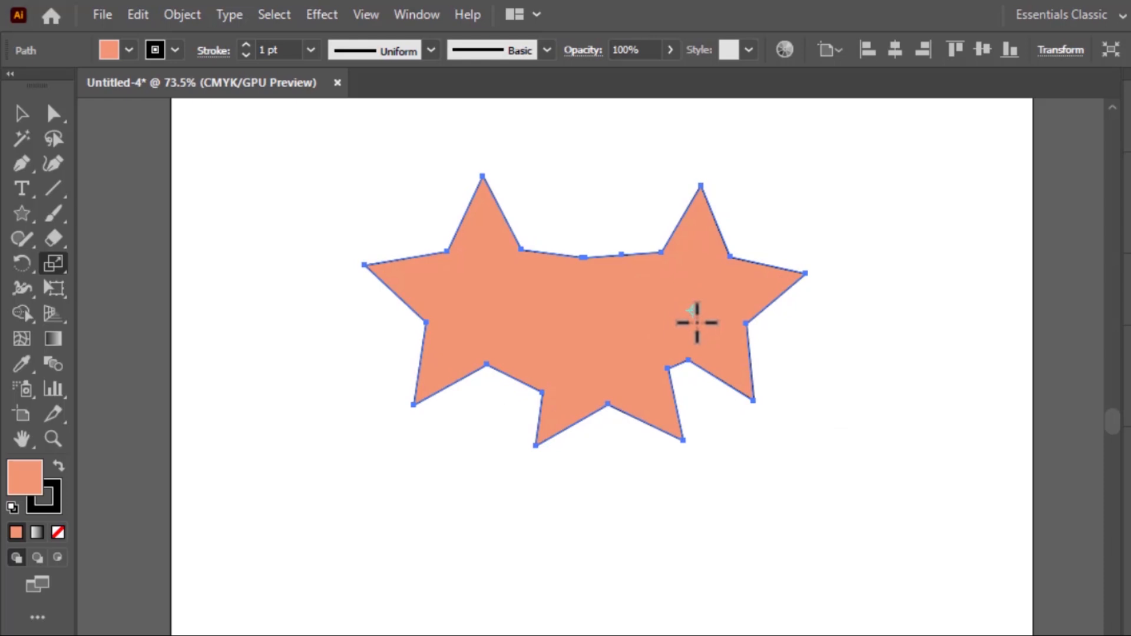
- Try scaling the shape into a smaller, flipped form around a reference point in its upper-left arm, and undo it
{"action": "left_click", "coordinate": [695, 311]}
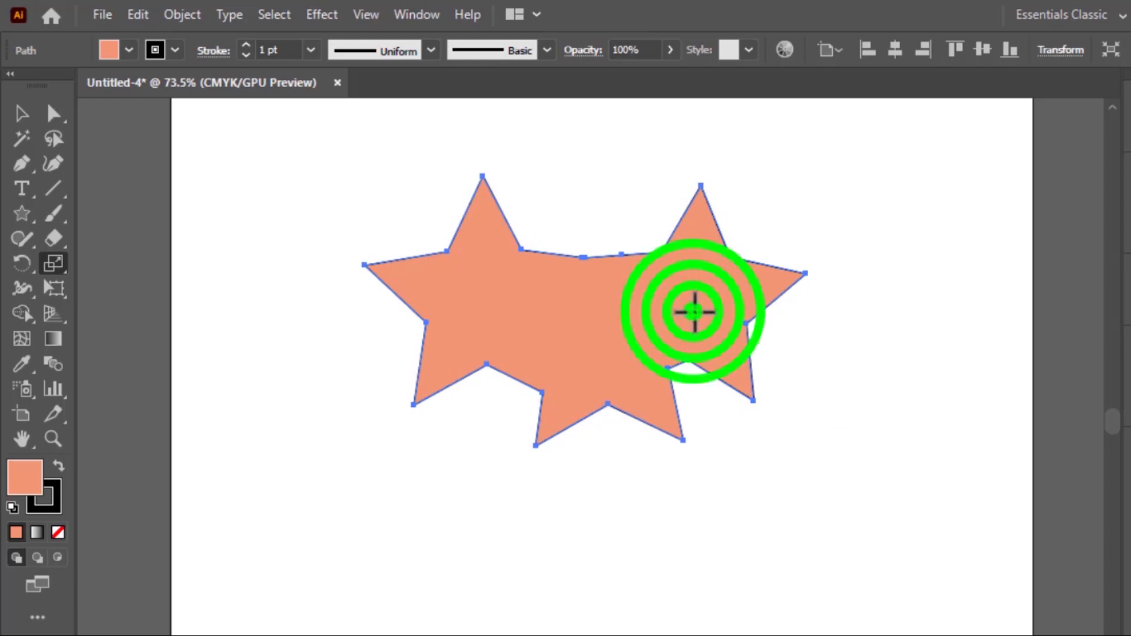
{"action": "left_click", "coordinate": [482, 229]}
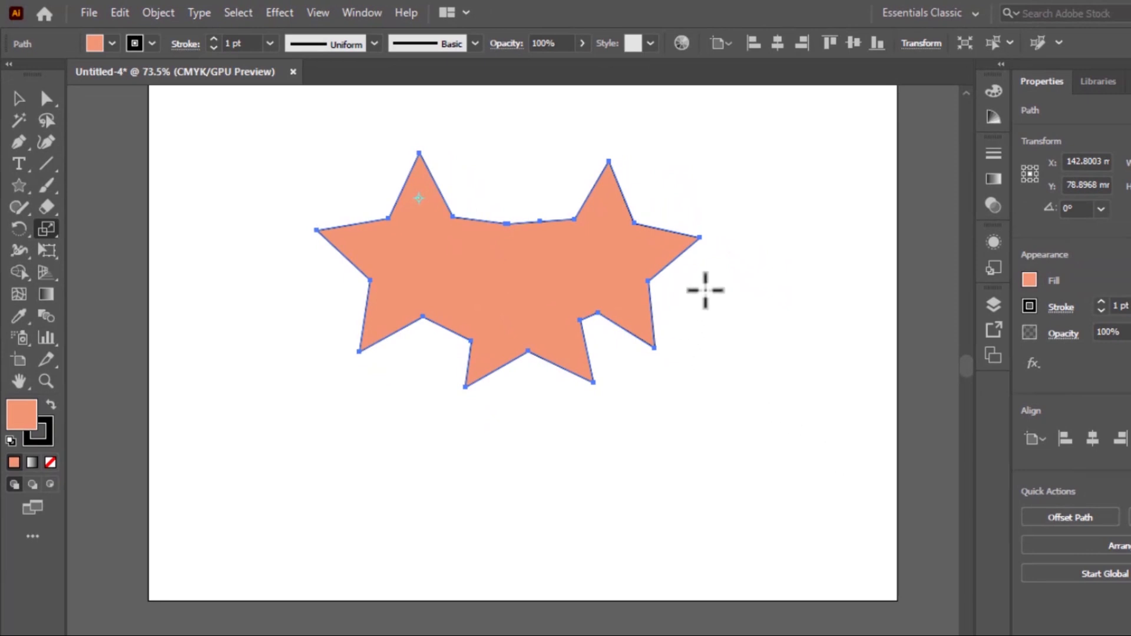
{"action": "left_click_drag", "start_coordinate": [796, 283], "coordinate": [658, 209]}
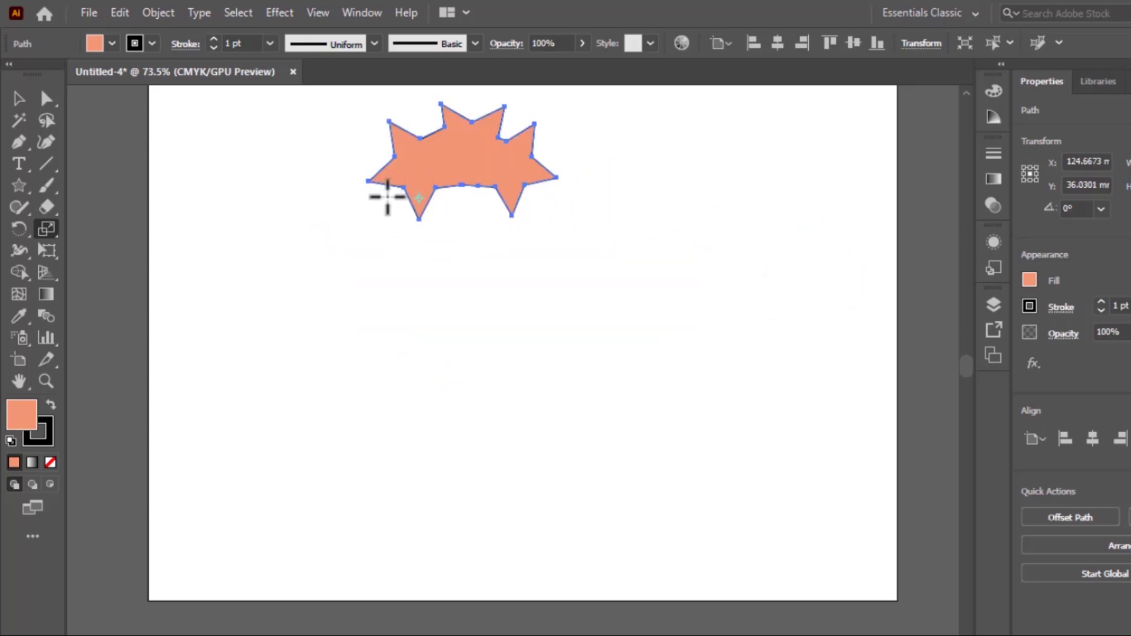
{"action": "key", "text": "ctrl+z"}
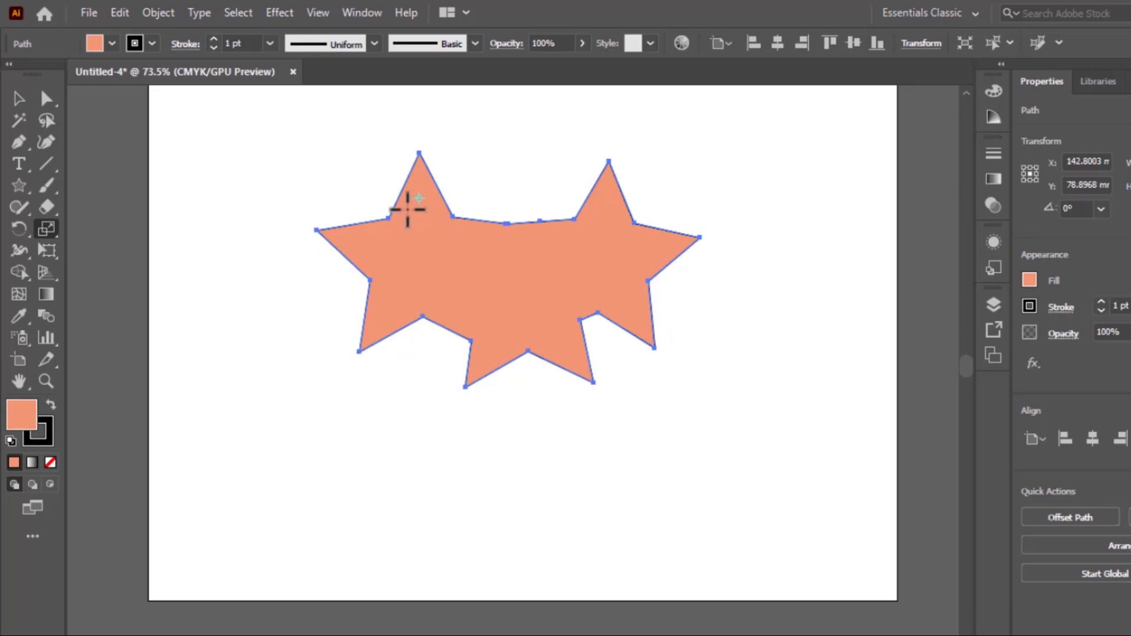
{"action": "left_click", "coordinate": [421, 198]}
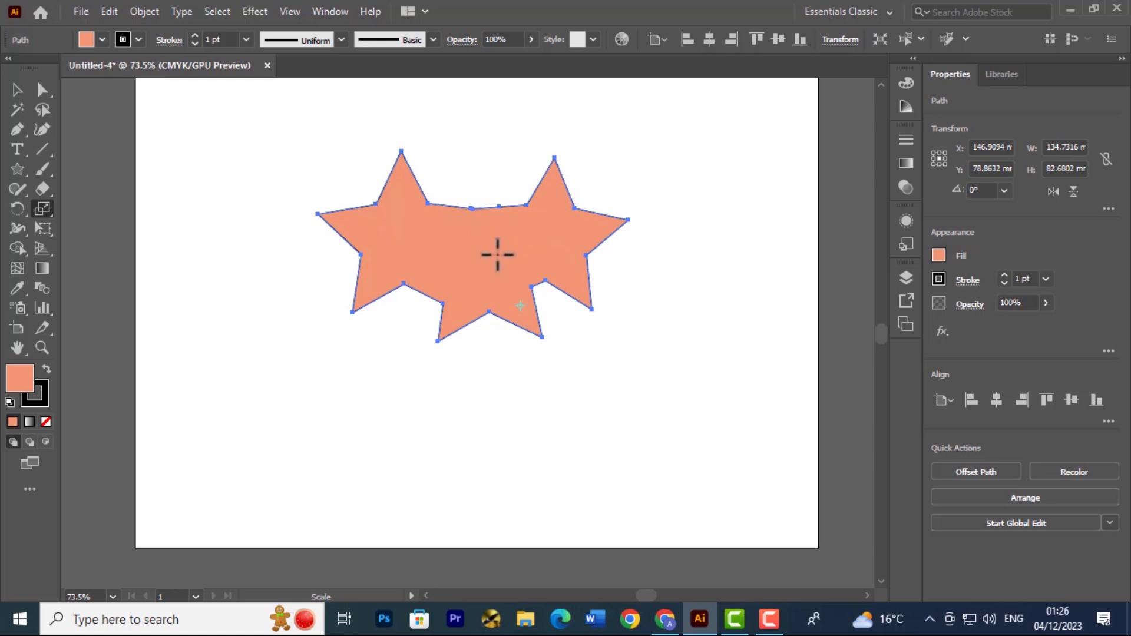
- Scale the star shape uniformly by 200% and by a further 150% with the numeric Scale options
{"action": "double_click", "coordinate": [44, 209]}
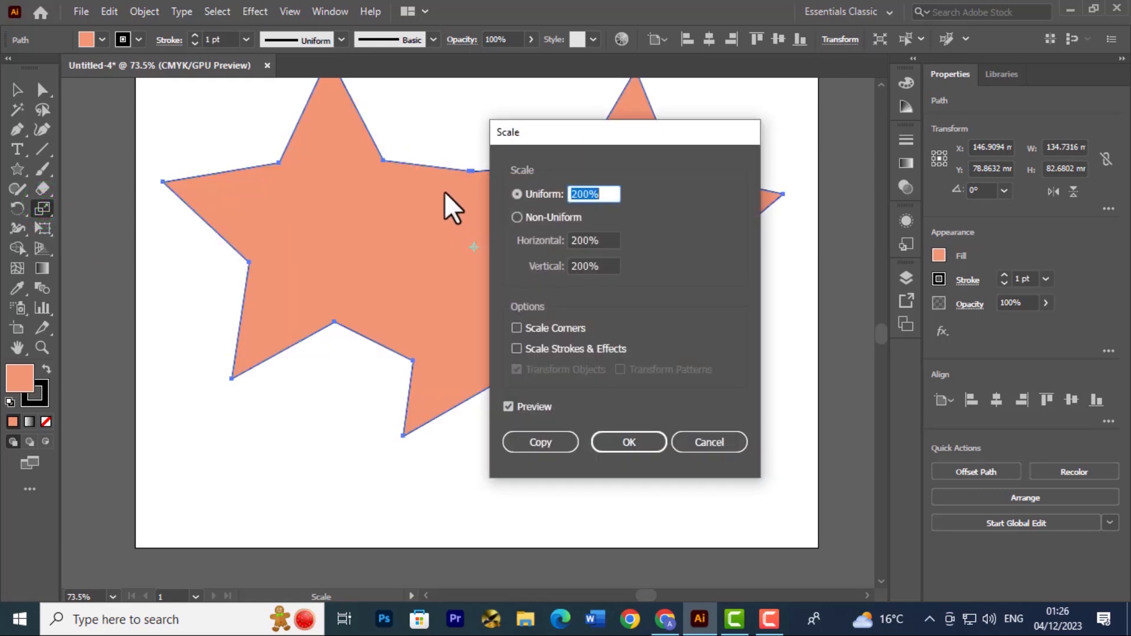
{"action": "left_click", "coordinate": [633, 443]}
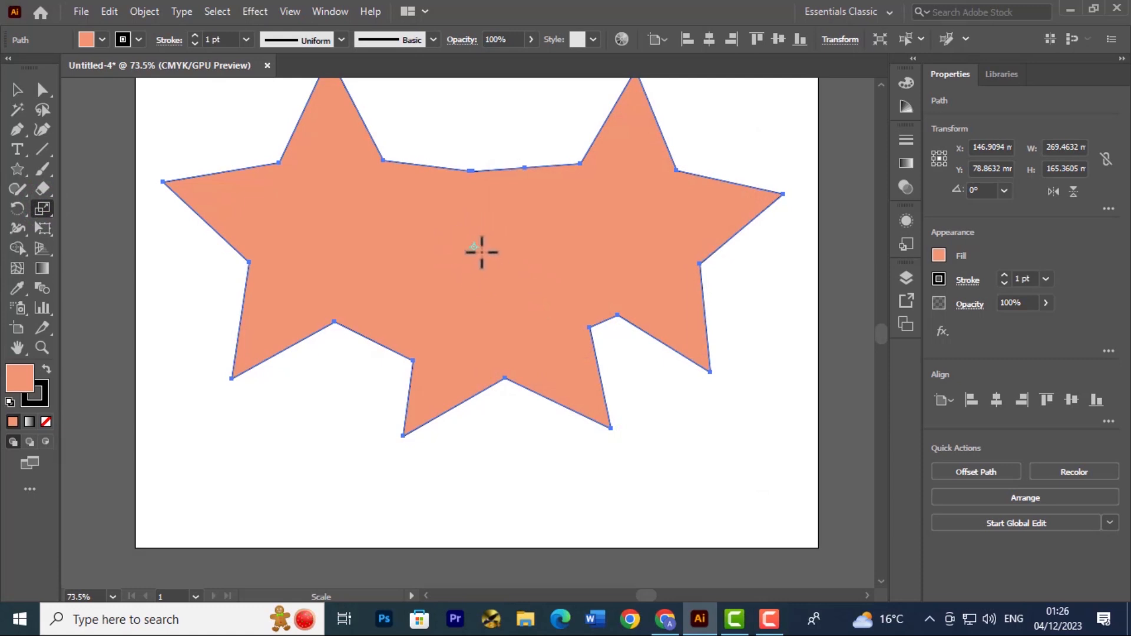
{"action": "left_click", "coordinate": [41, 211]}
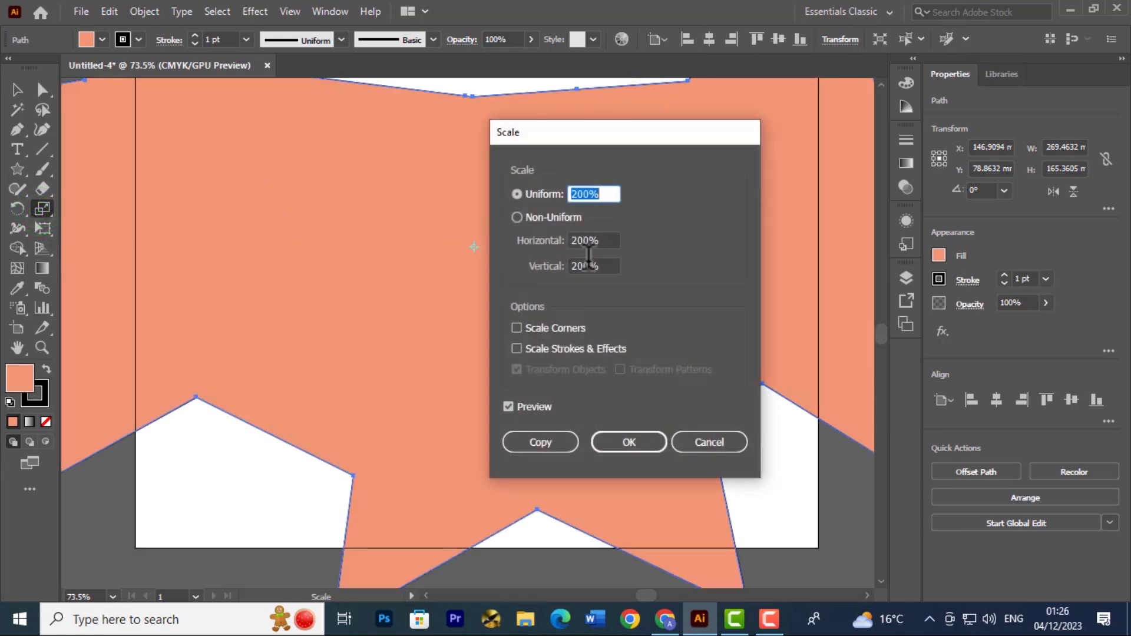
{"action": "type", "text": "150"}
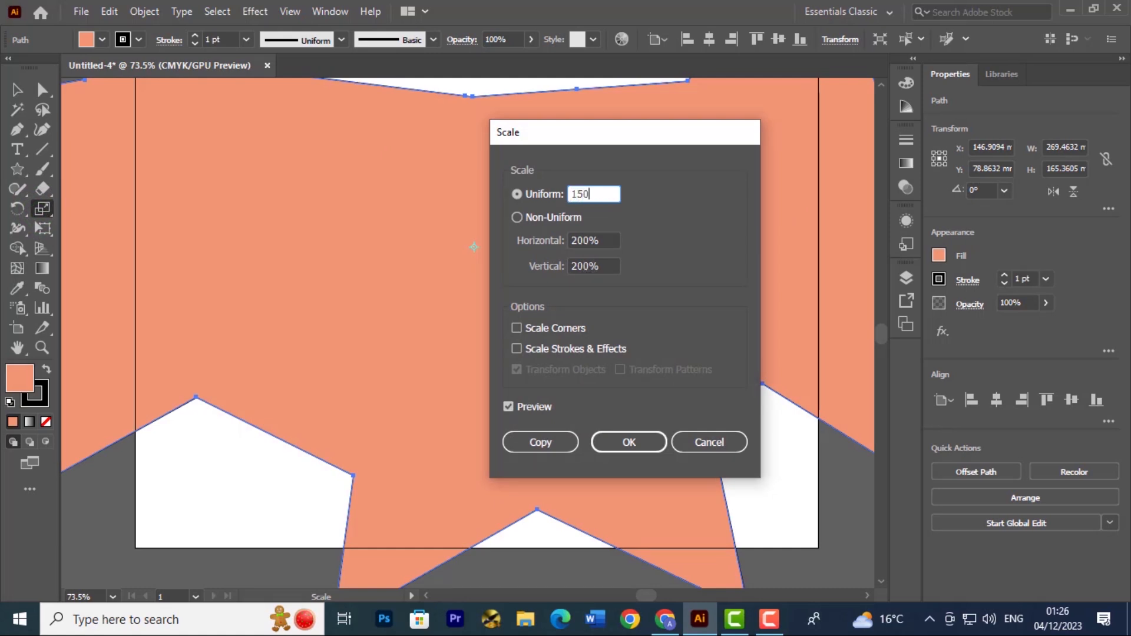
{"action": "left_click", "coordinate": [637, 443]}
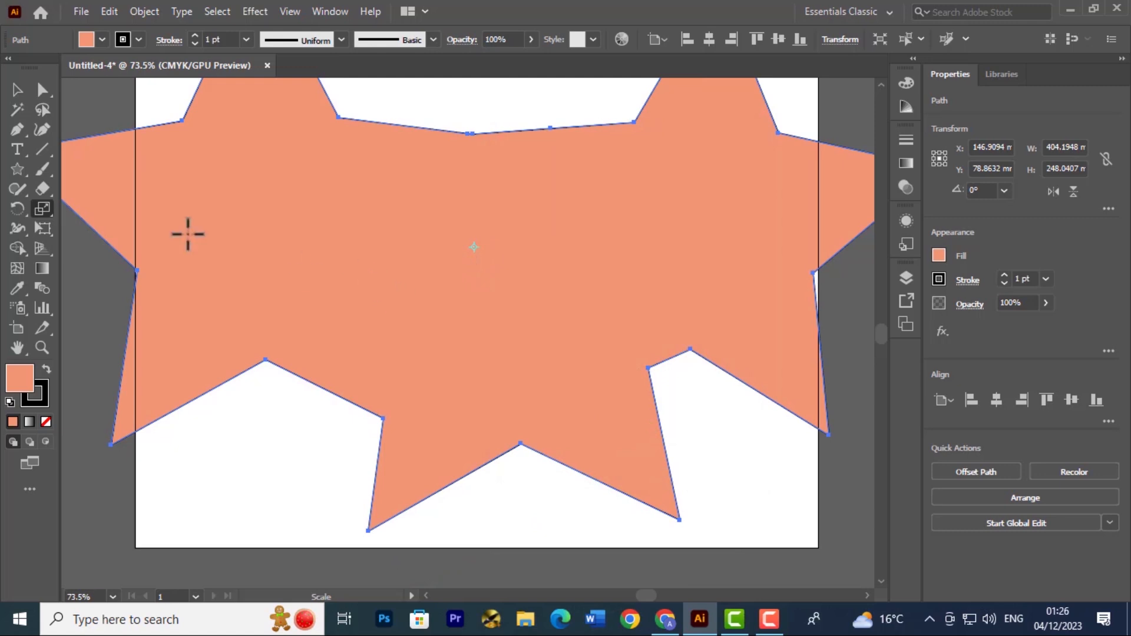
- Scale the enlarged star shape uniformly to 80% with the numeric Scale options
{"action": "double_click", "coordinate": [41, 208]}
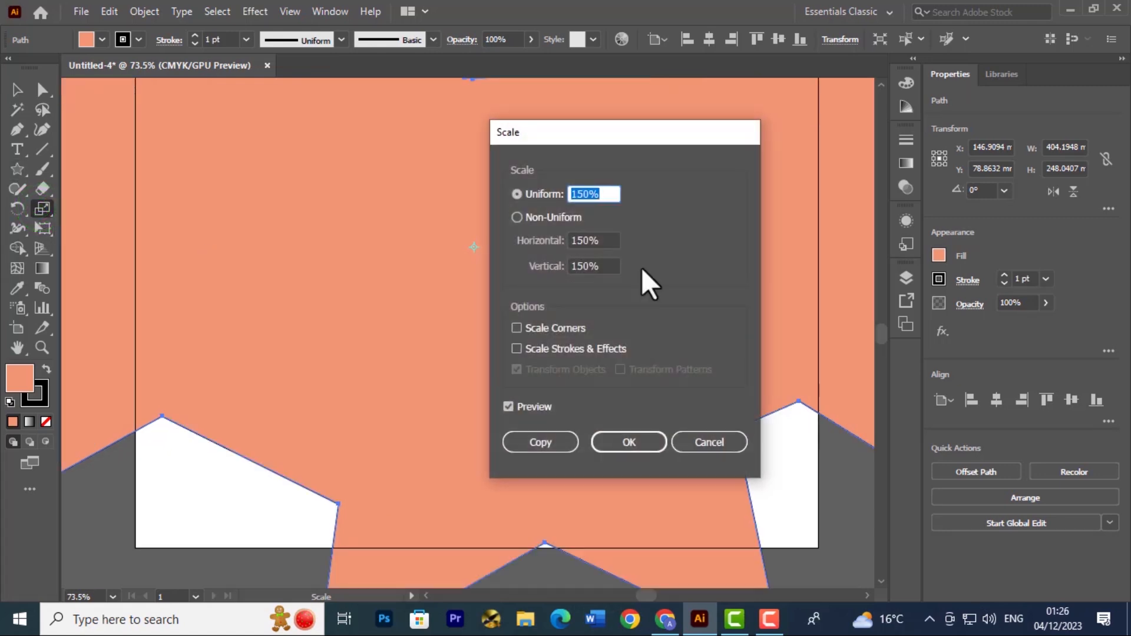
{"action": "type", "text": "80"}
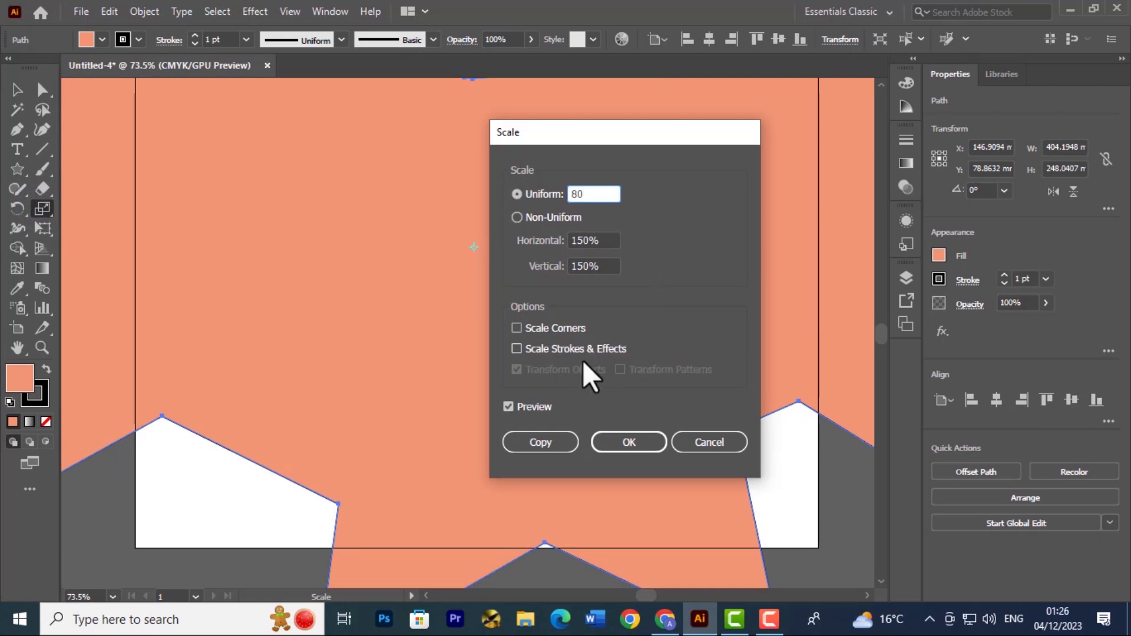
{"action": "left_click", "coordinate": [630, 443]}
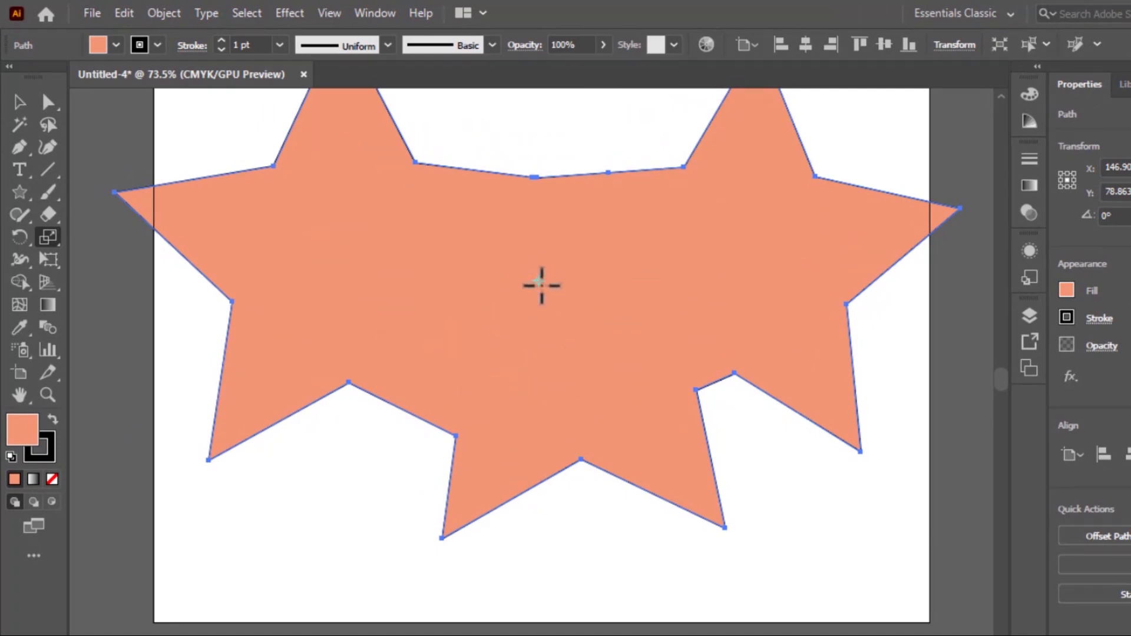
- Scale the star shape uniformly to 50% around its centre with the numeric Scale options
{"action": "left_click", "coordinate": [539, 281]}
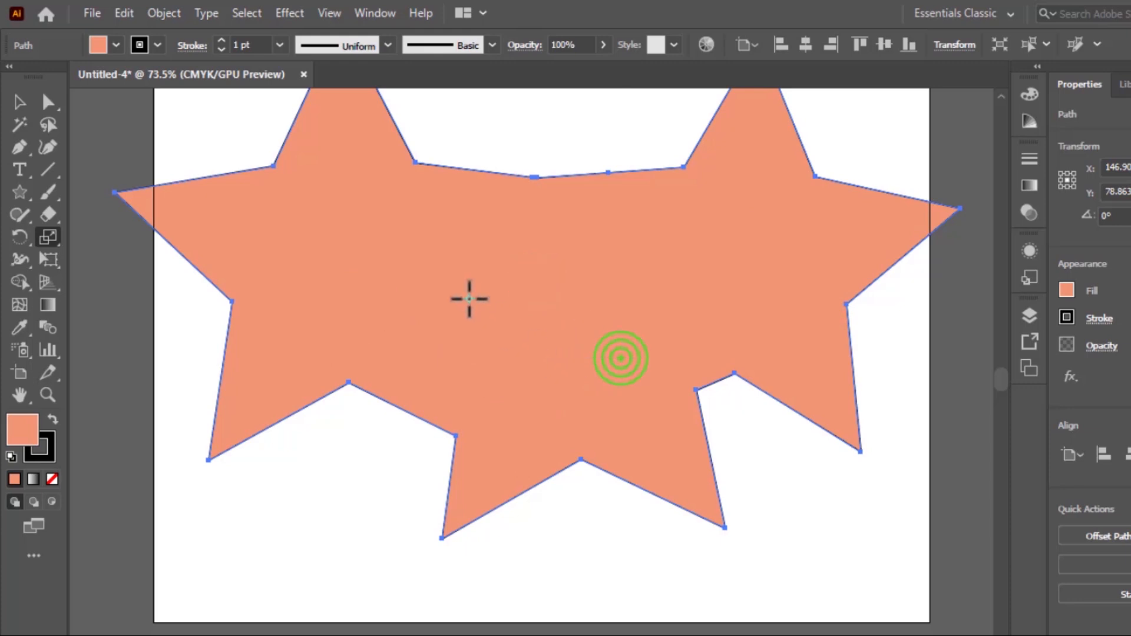
{"action": "left_click", "coordinate": [469, 297]}
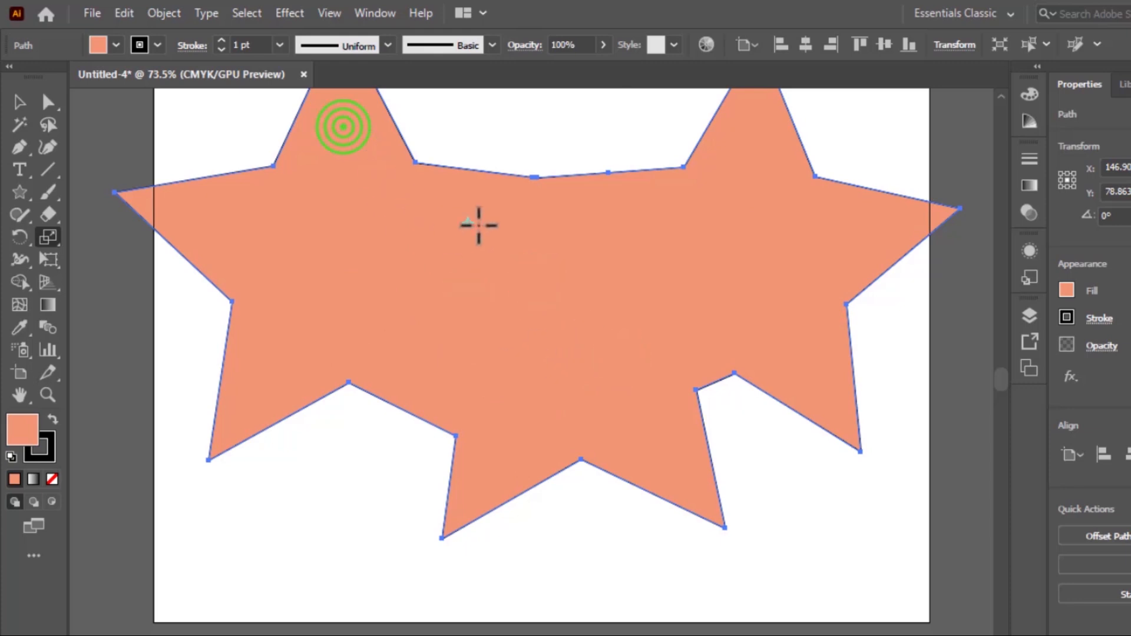
{"action": "double_click", "coordinate": [48, 237]}
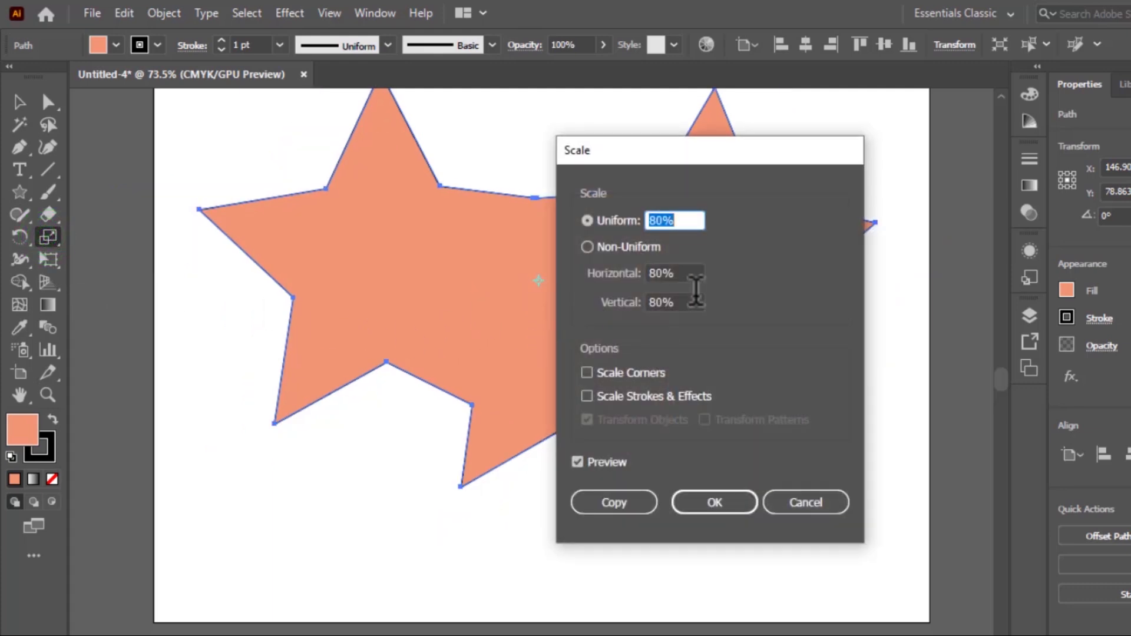
{"action": "type", "text": "50"}
{"action": "left_click", "coordinate": [734, 502]}
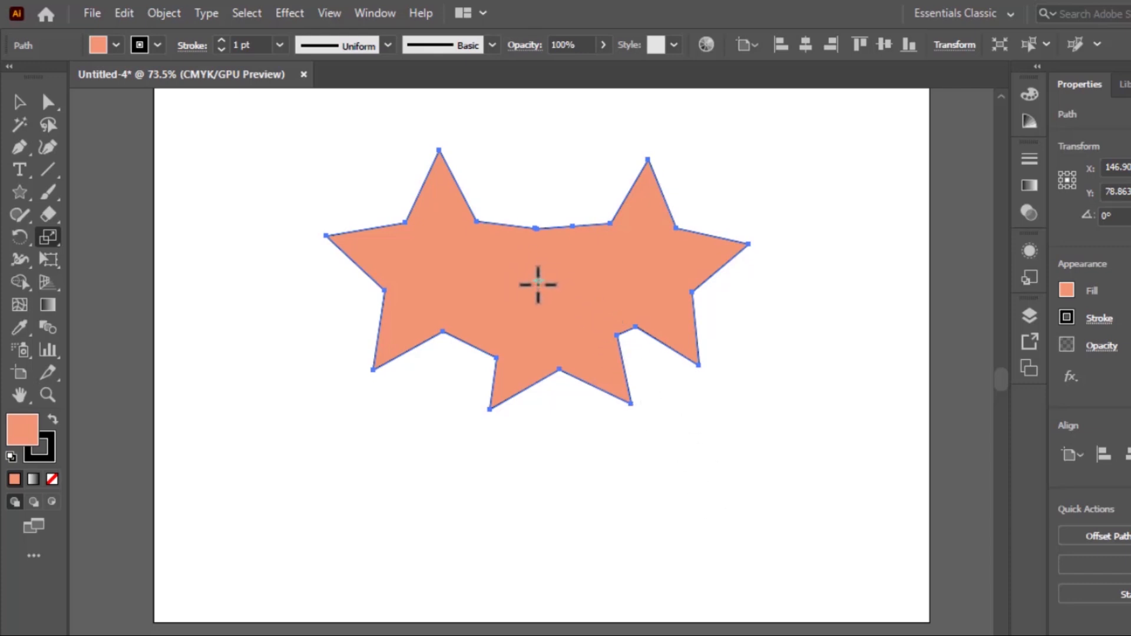
- Scale the shape uniformly by 100% around a reference point in its upper-right arm, and by 50% around one in its left arm
{"action": "left_click_drag", "start_coordinate": [537, 281], "coordinate": [614, 277]}
{"action": "left_click", "coordinate": [615, 276], "text": "alt"}
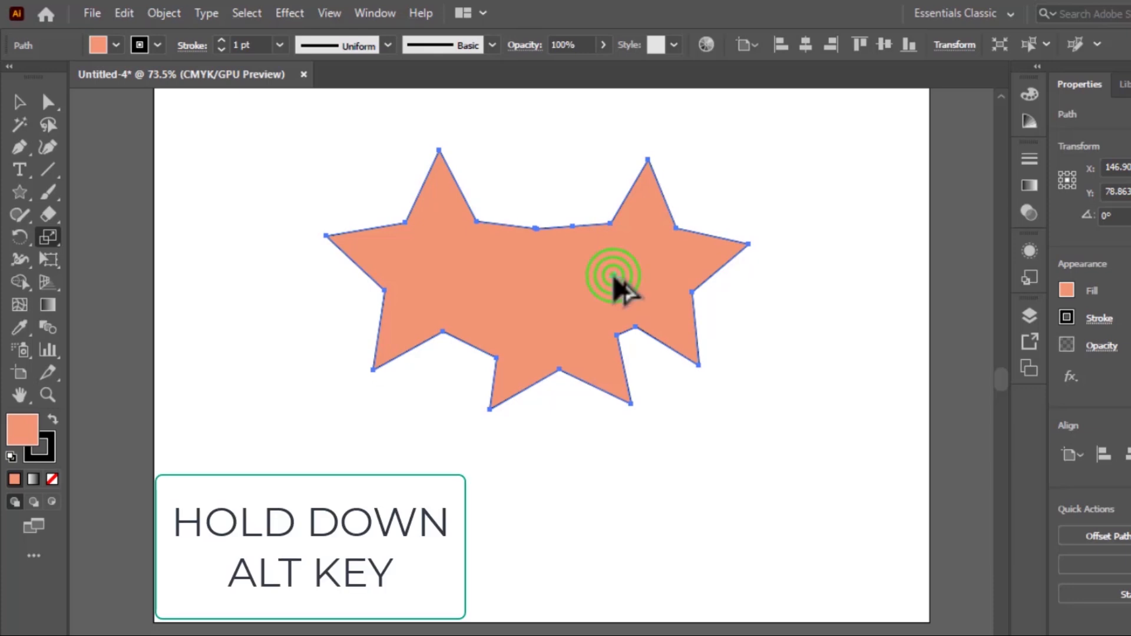
{"action": "left_click", "coordinate": [646, 222], "text": "alt"}
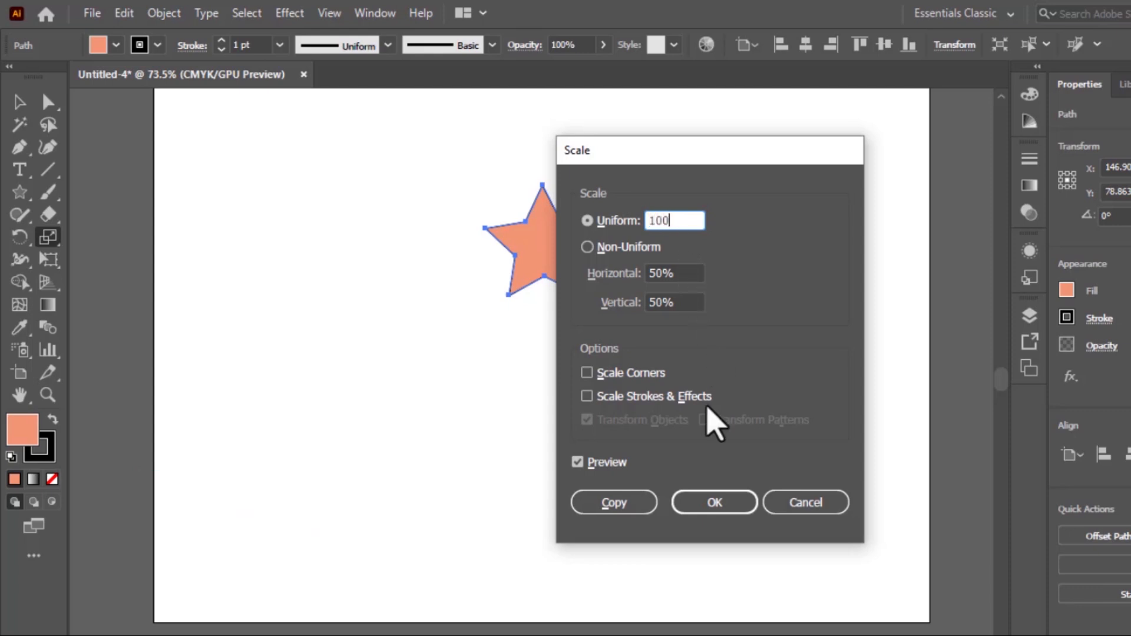
{"action": "left_click", "coordinate": [715, 502]}
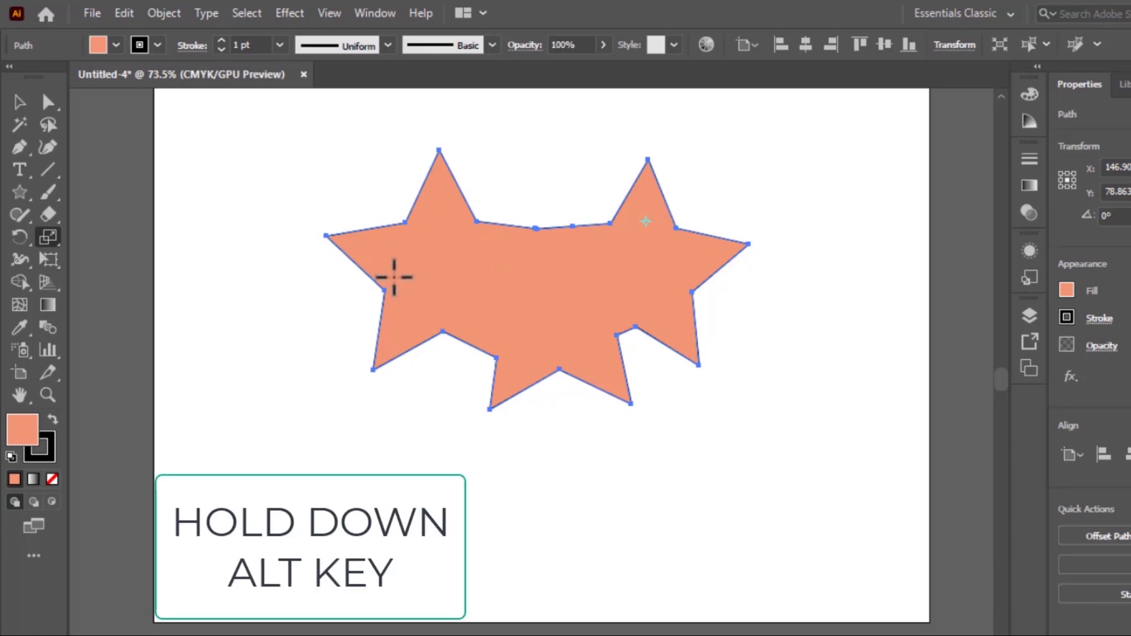
{"action": "left_click", "coordinate": [390, 259], "text": "alt"}
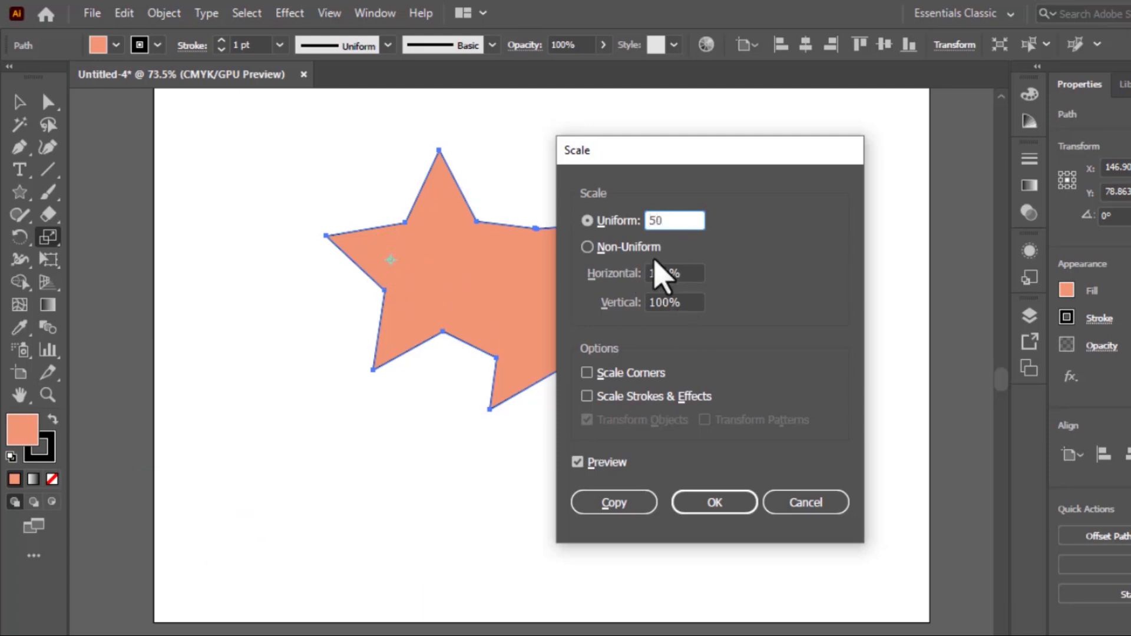
{"action": "left_click", "coordinate": [730, 502]}
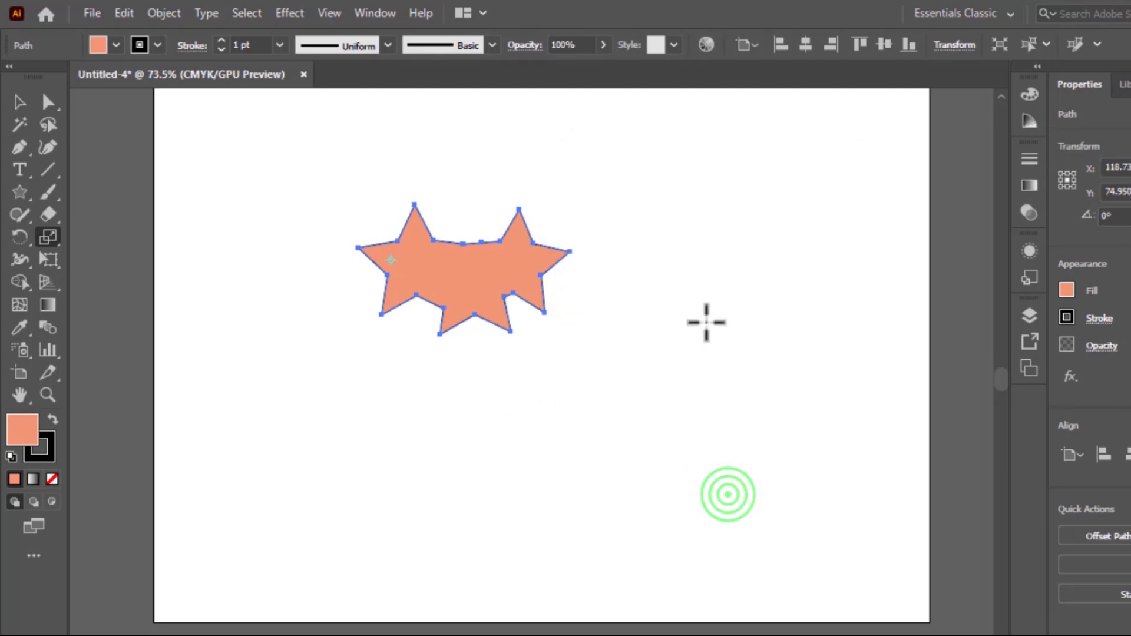